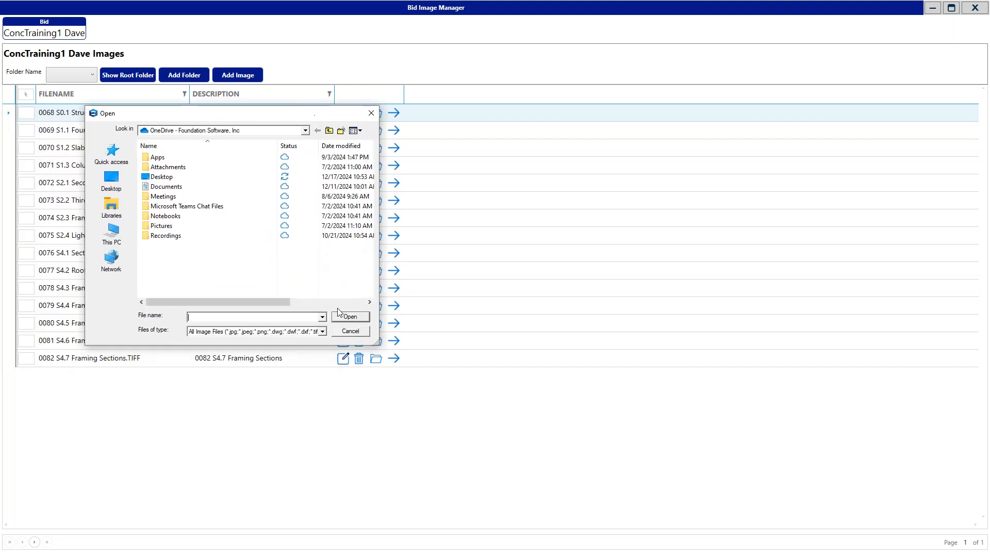
Check which image file types can be added to the bid, and close the file selection without adding any
click(323, 331)
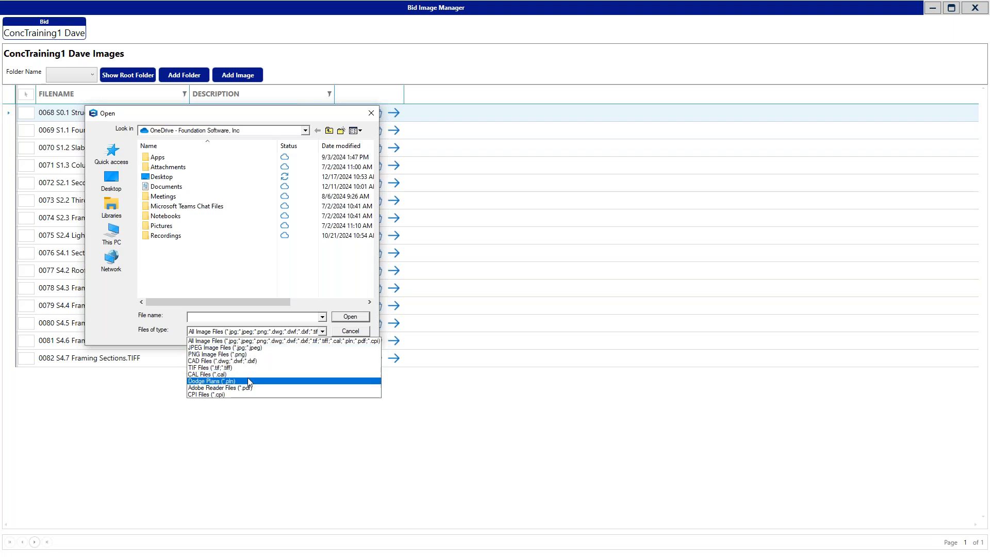
click(371, 113)
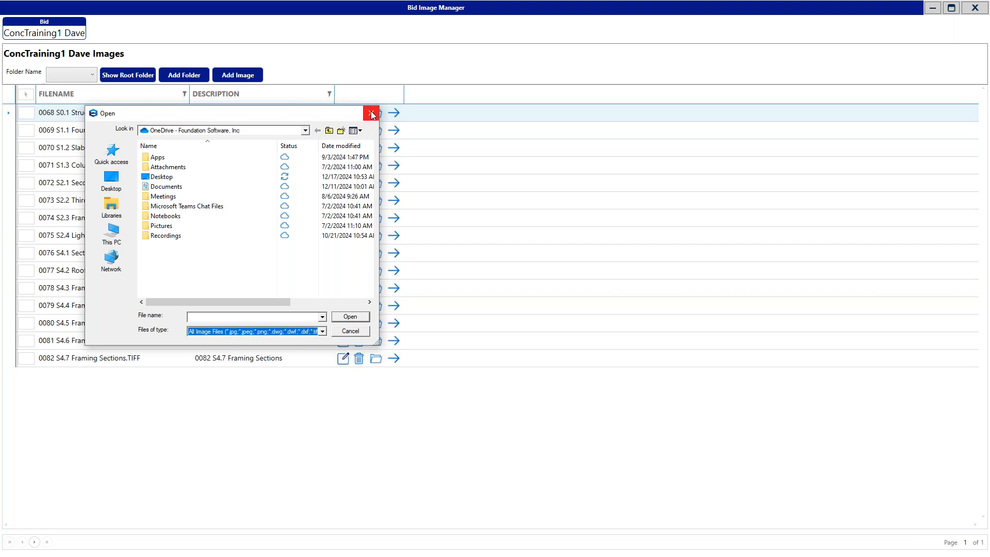
click(371, 112)
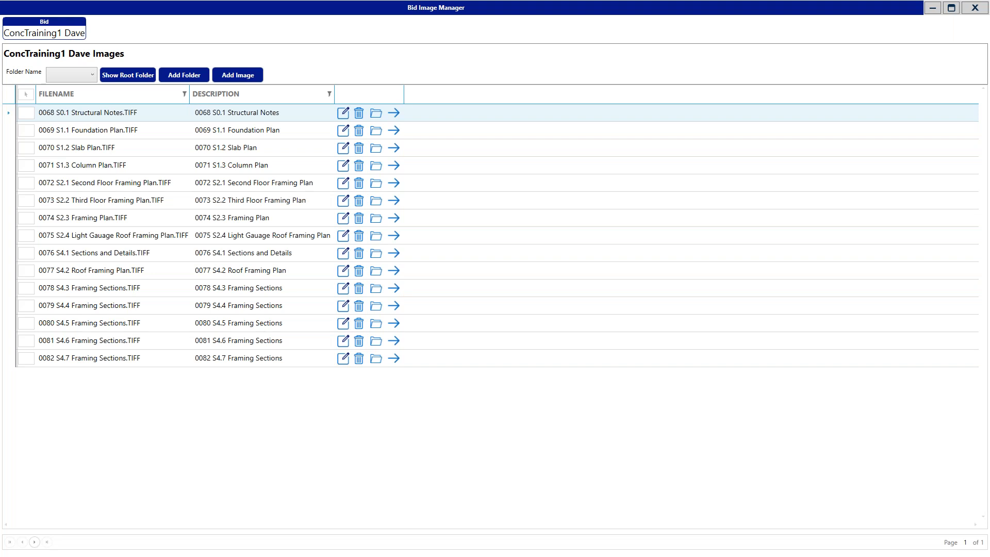
View the 0068 S0.1 Structural Notes image up close and close the image manager
click(395, 113)
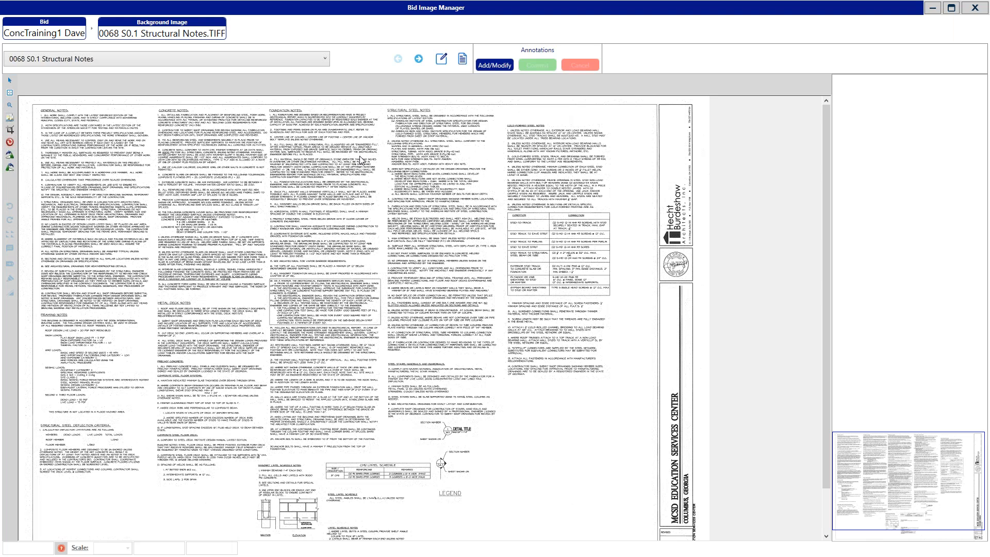
scroll(420, 178, up, 3)
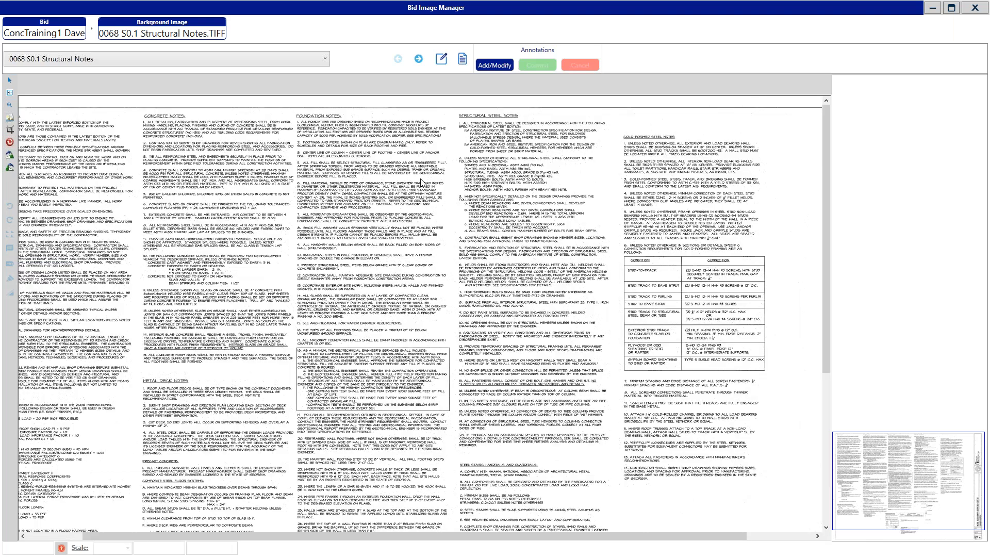
scroll(398, 228, down, 2)
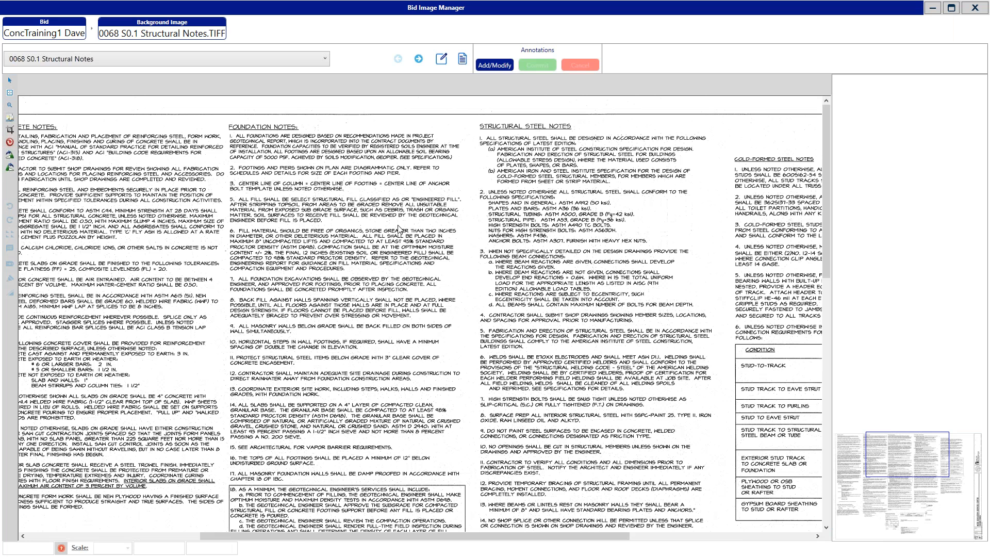
scroll(398, 228, down, 2)
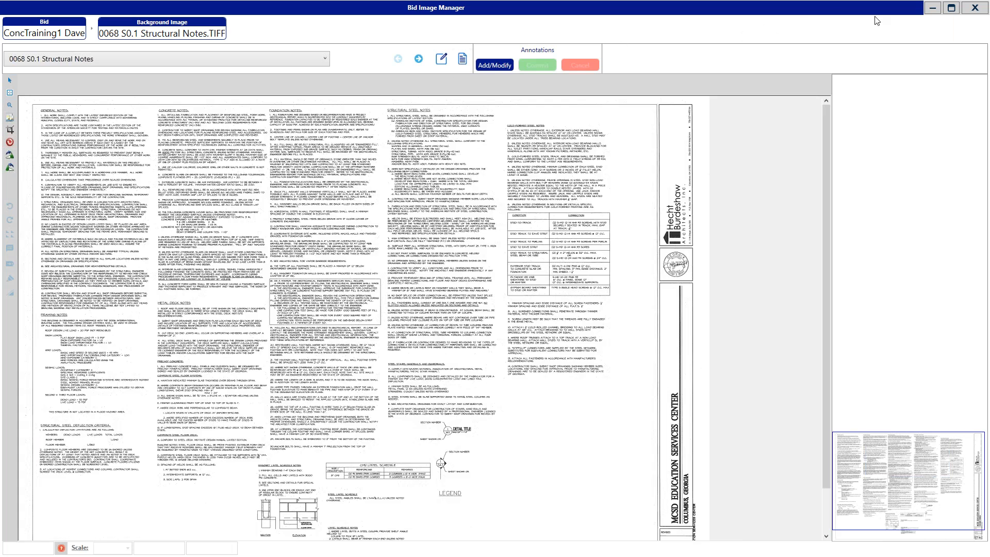
click(978, 9)
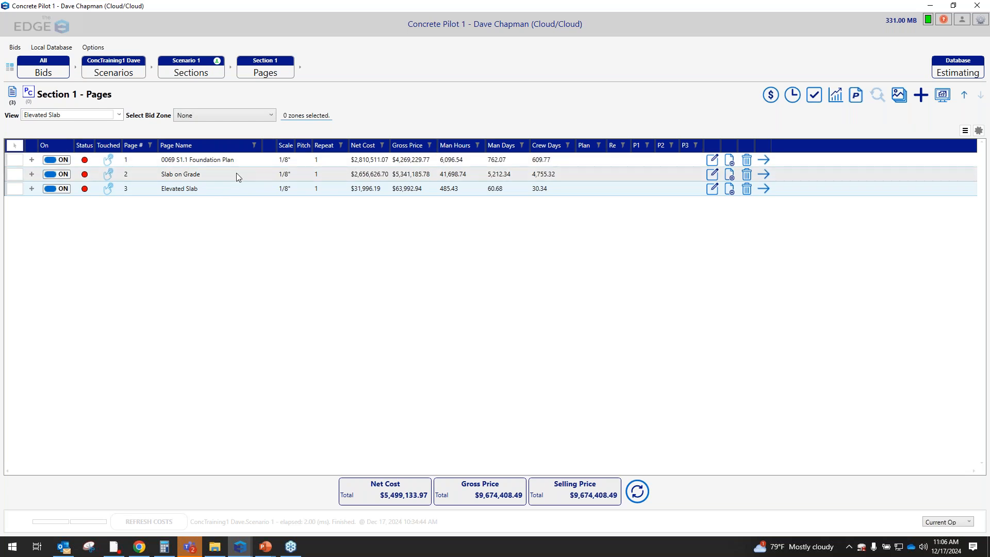
Open the 0069 S1.1 Foundation Plan page and browse the concrete condition groups from footings to miscellaneous without adding any
click(764, 160)
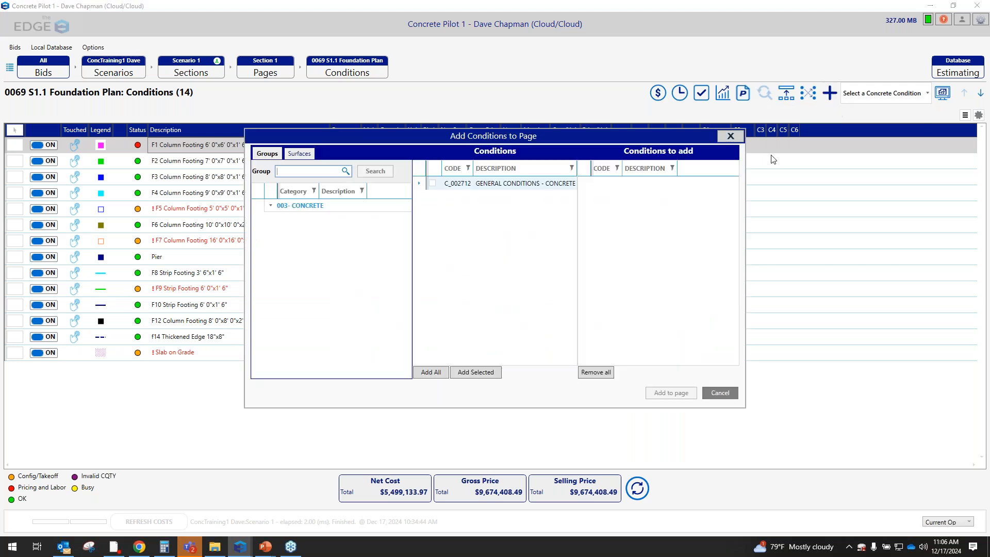
click(270, 206)
click(344, 233)
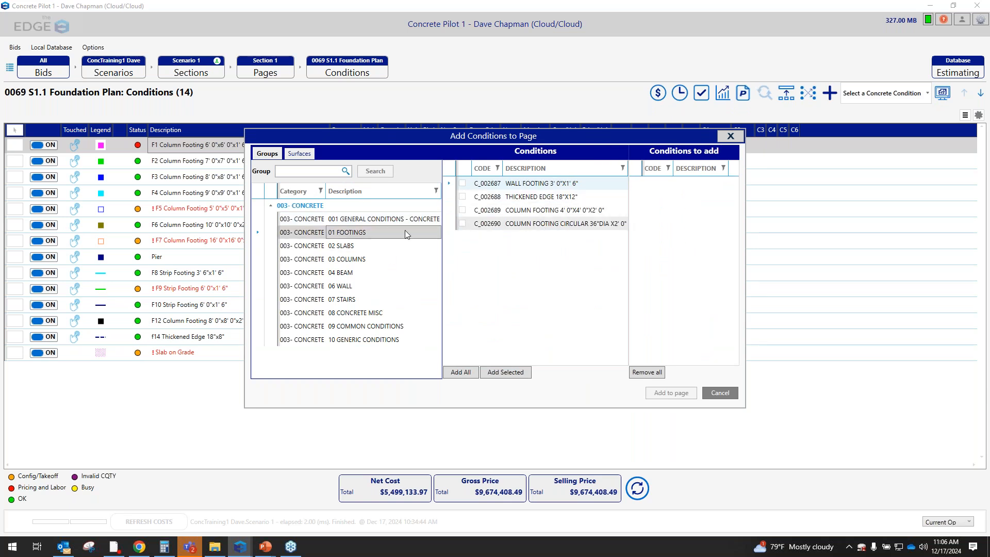
click(342, 246)
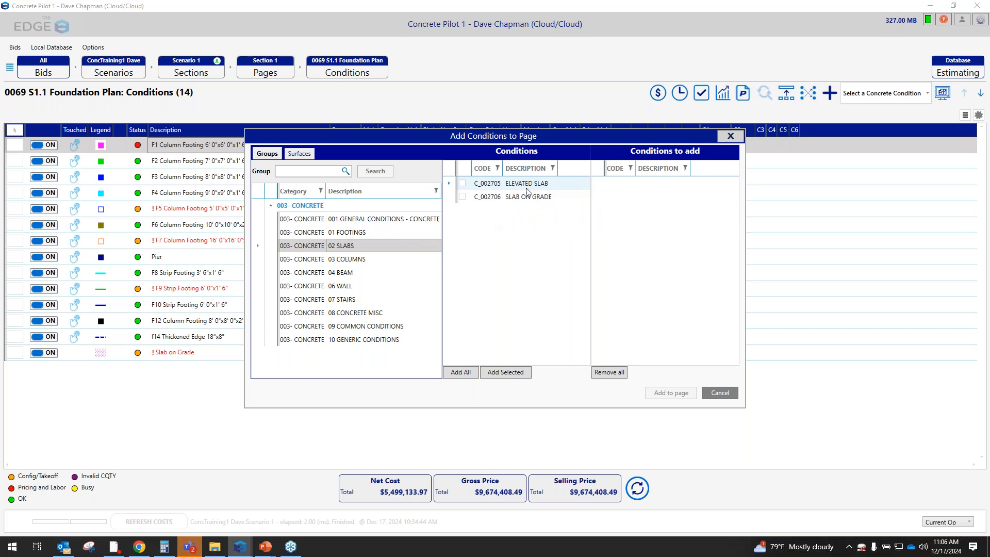
click(362, 260)
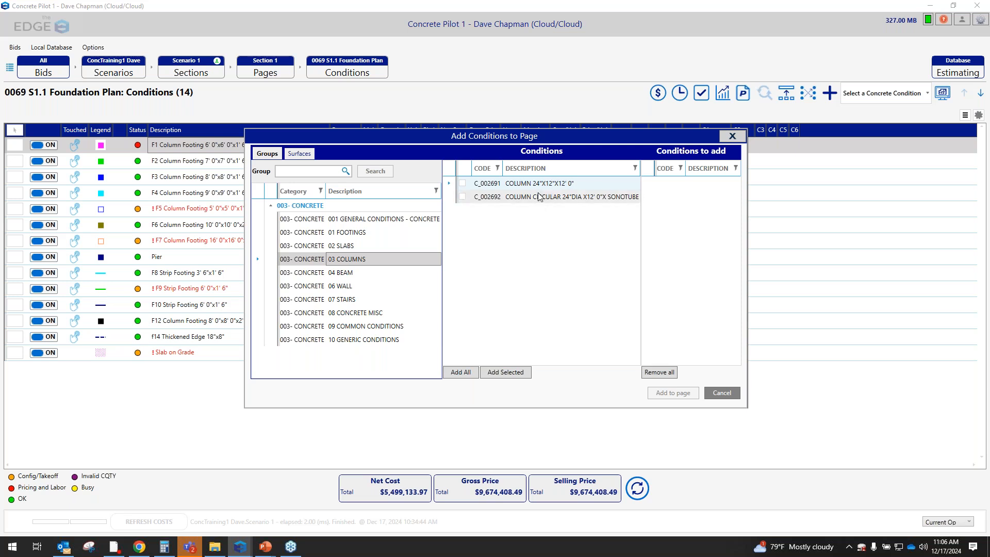
click(352, 277)
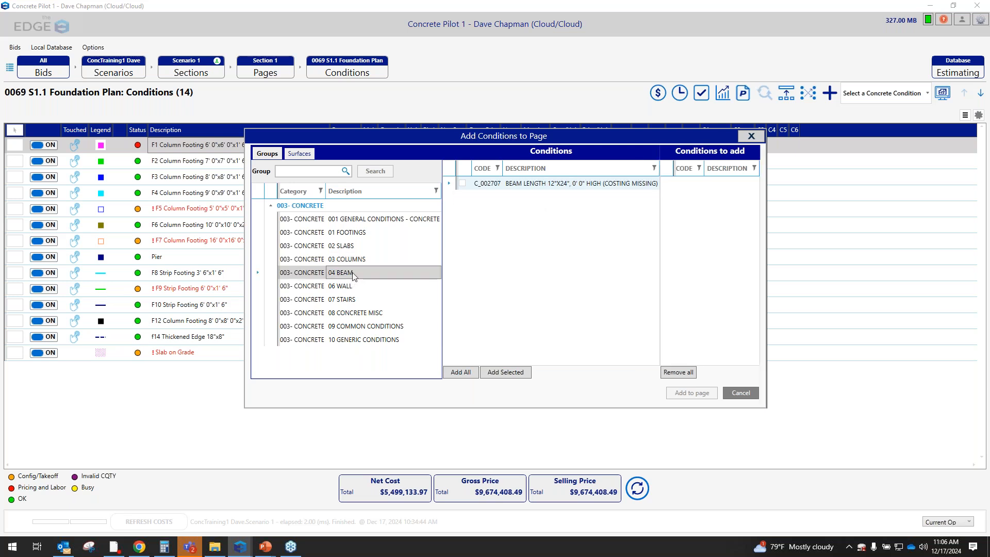
click(359, 286)
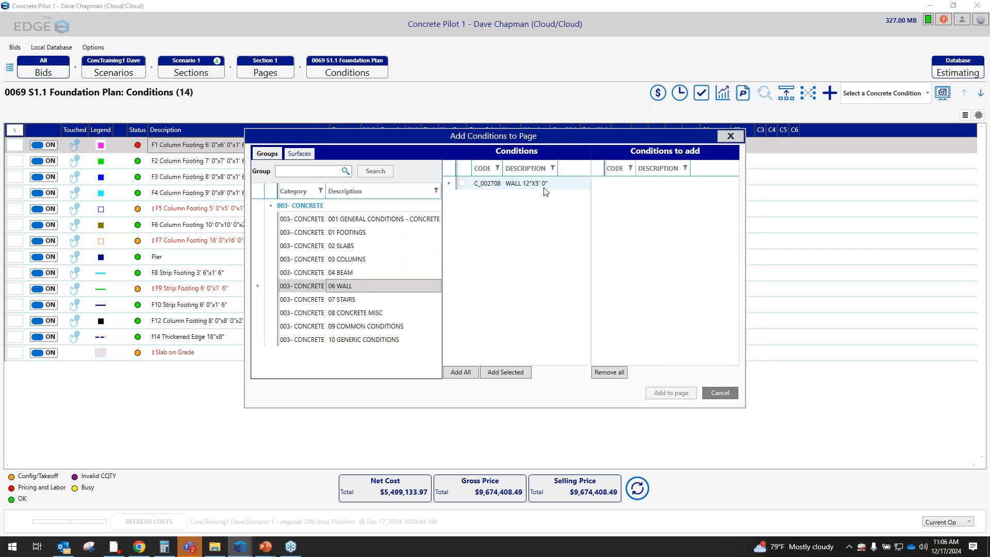
click(357, 300)
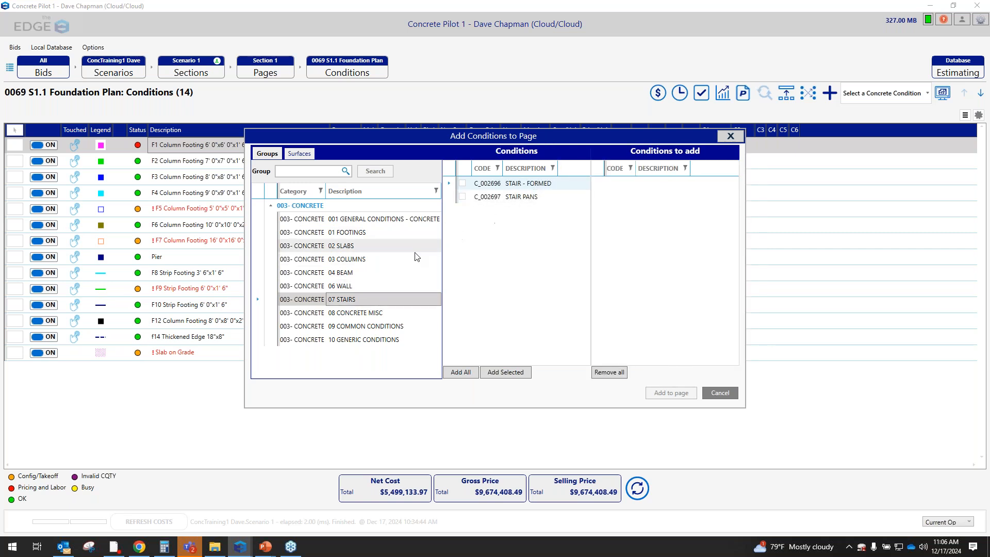
click(351, 313)
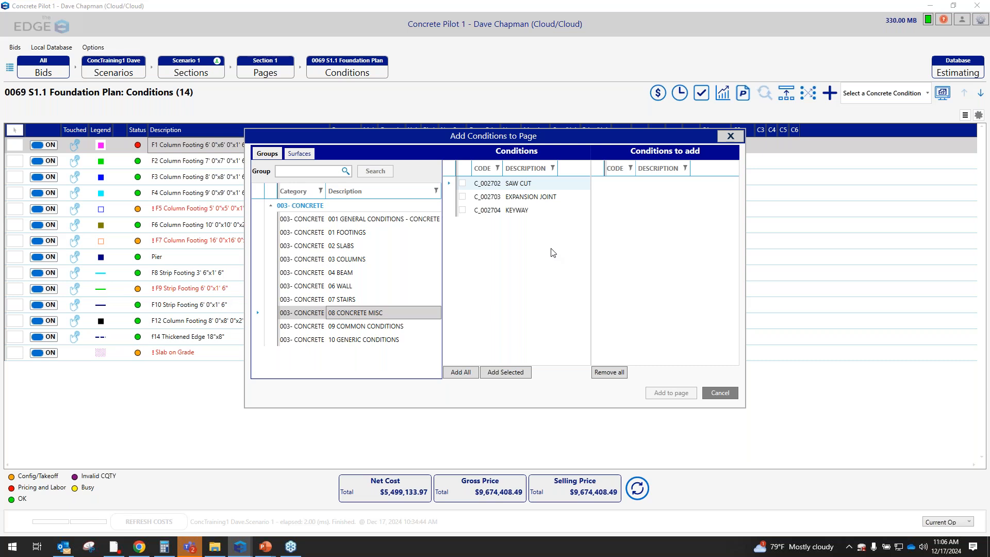
click(731, 136)
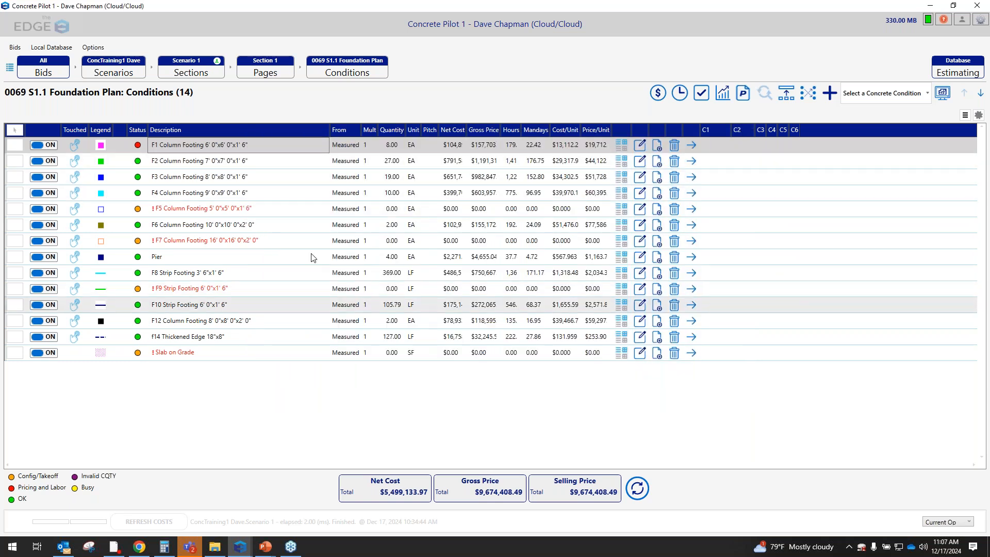
Open the F1 Column Footing condition's properties and inspect its rectangular depth, length and width entries
double_click(210, 151)
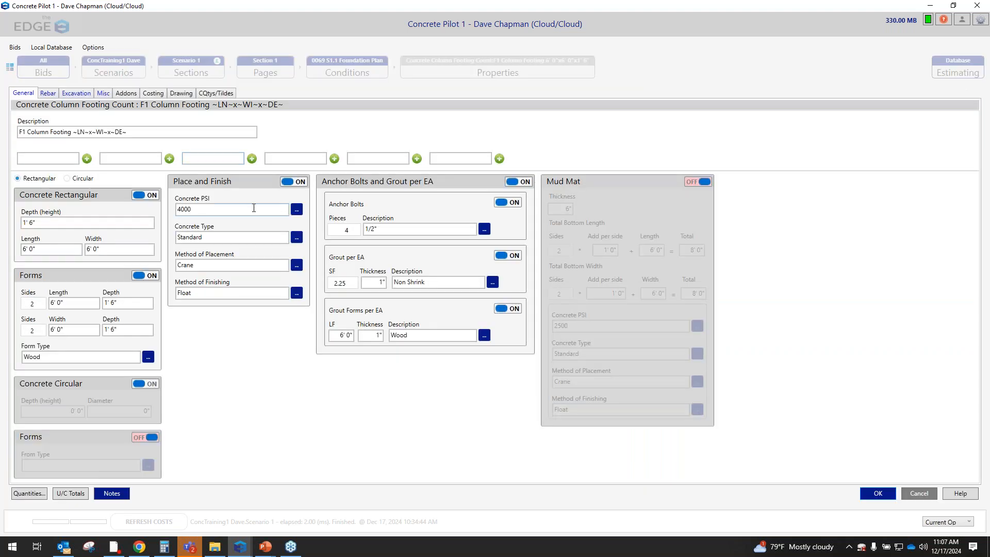
click(74, 226)
click(82, 221)
click(58, 252)
click(132, 249)
click(53, 252)
click(117, 250)
click(66, 250)
click(72, 221)
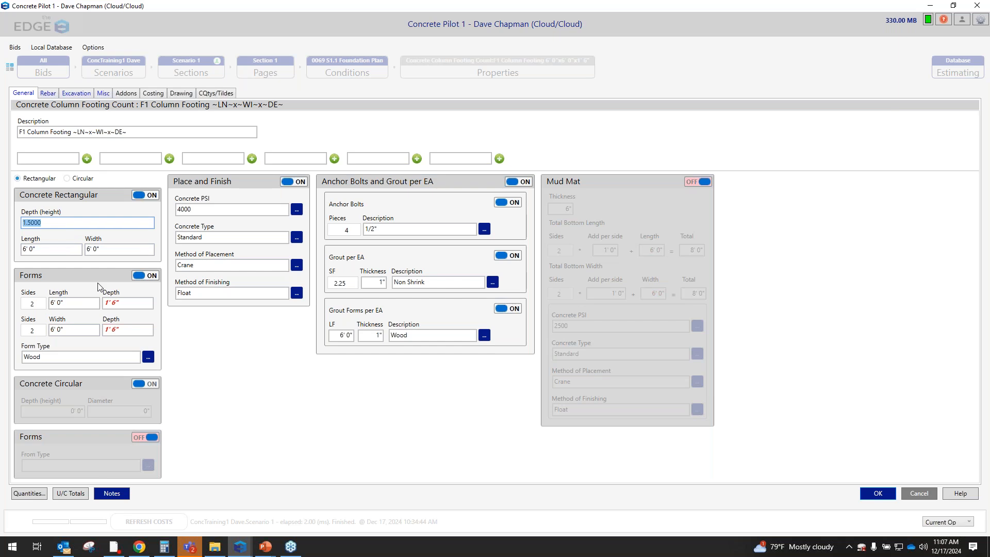
Try 4' for the F1 footing's length and width, and restore both dimensions to 6'
click(47, 248)
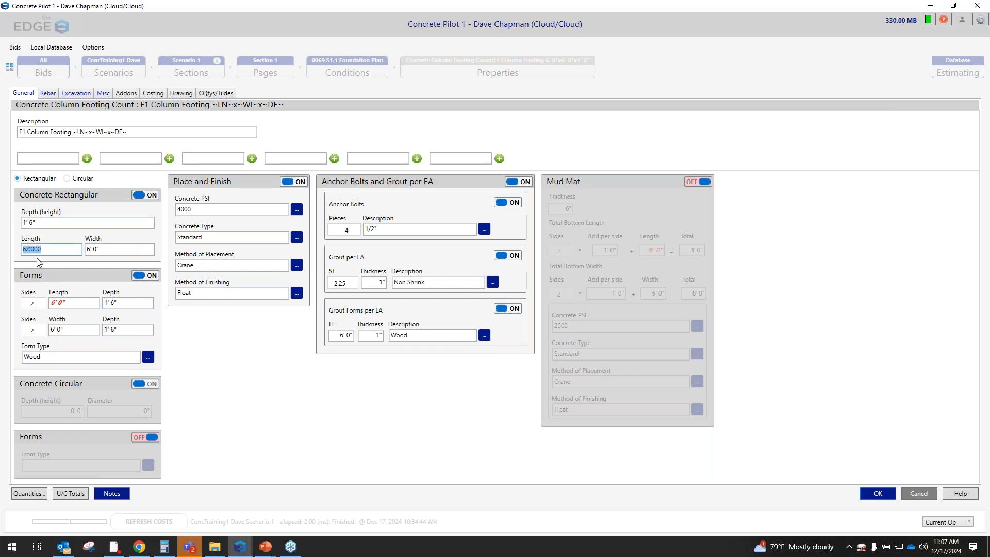
text(4)
click(120, 248)
double_click(105, 249)
text(4)
key(shift+Tab)
text(6)
key(Tab)
text(6)
key(Tab)
Review the available finishing methods and the rebar settings of the F1 footing against its dimensions
click(301, 293)
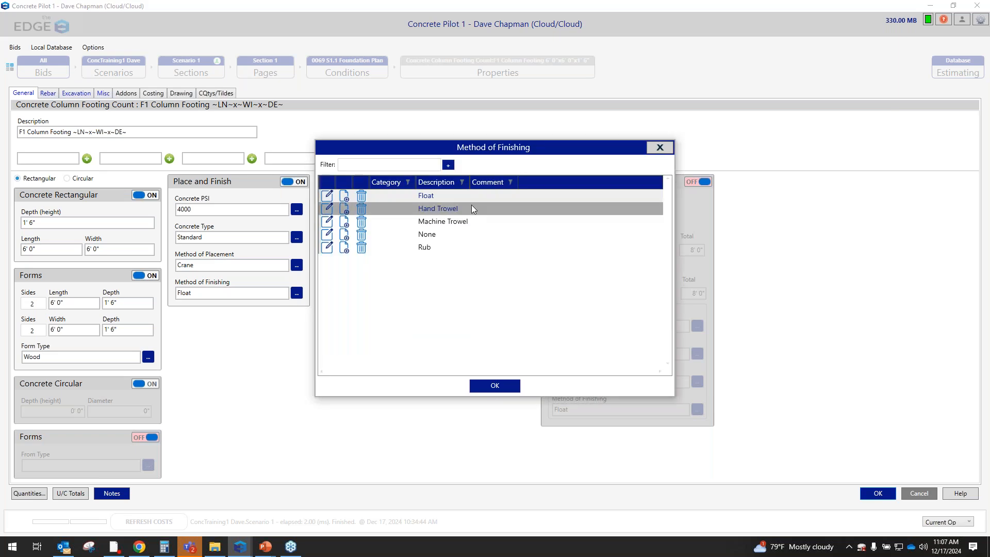
click(660, 148)
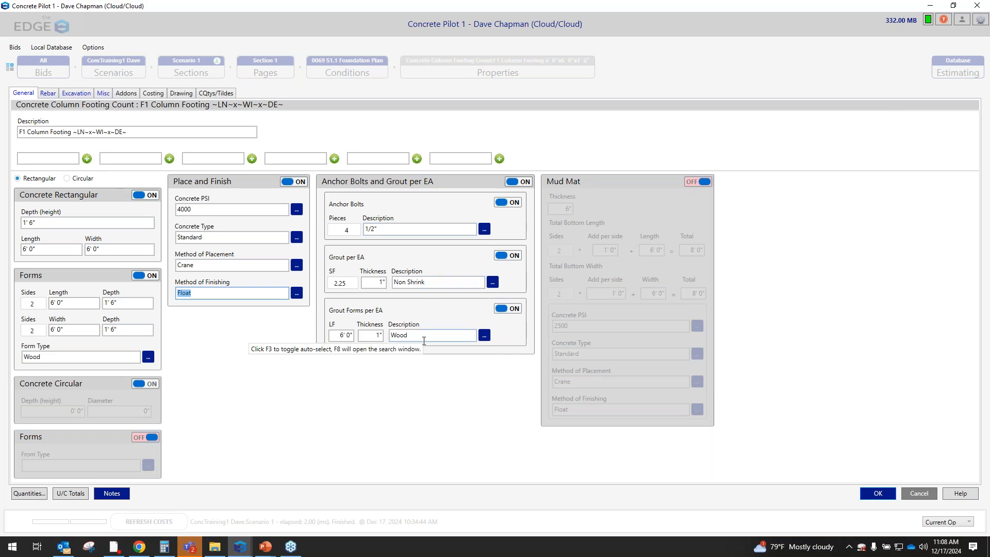
click(48, 94)
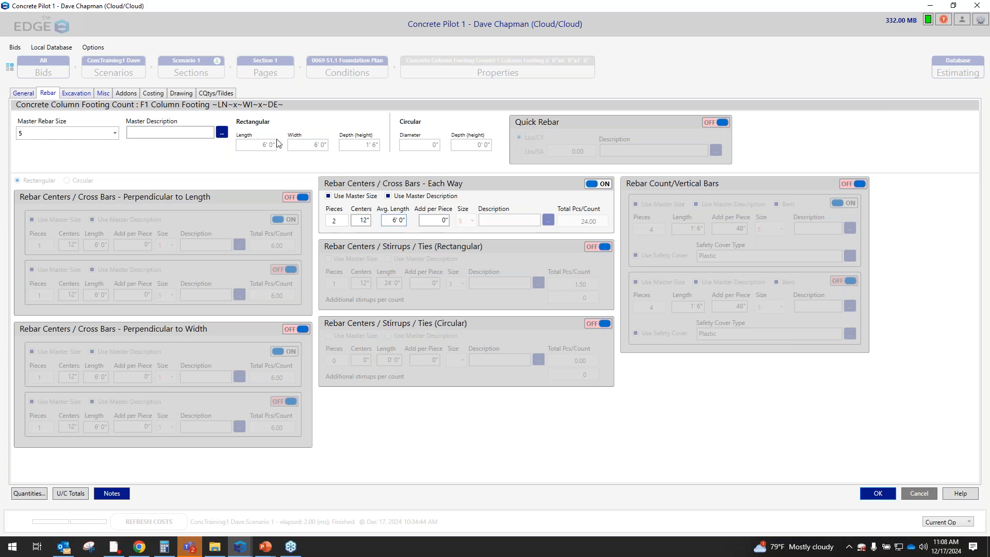
click(23, 93)
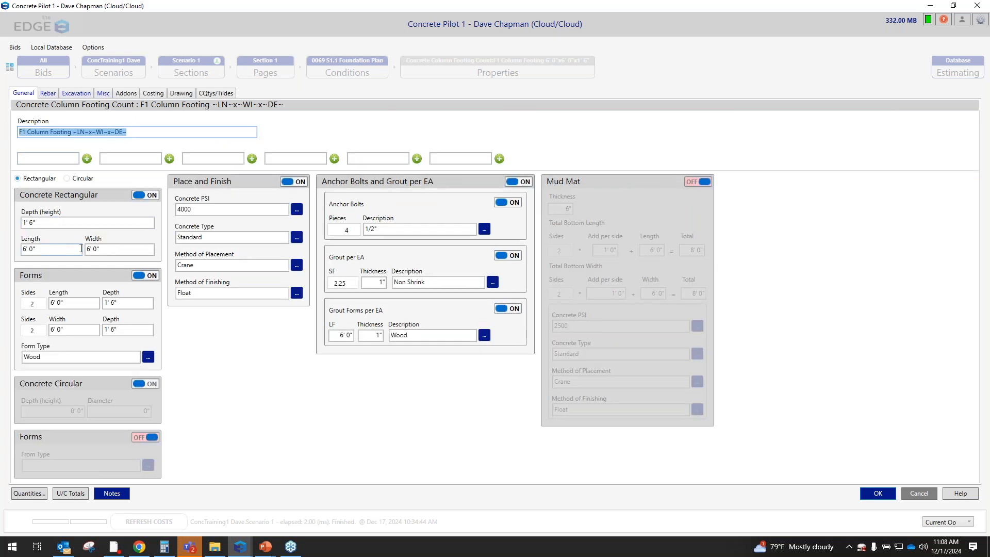
click(48, 94)
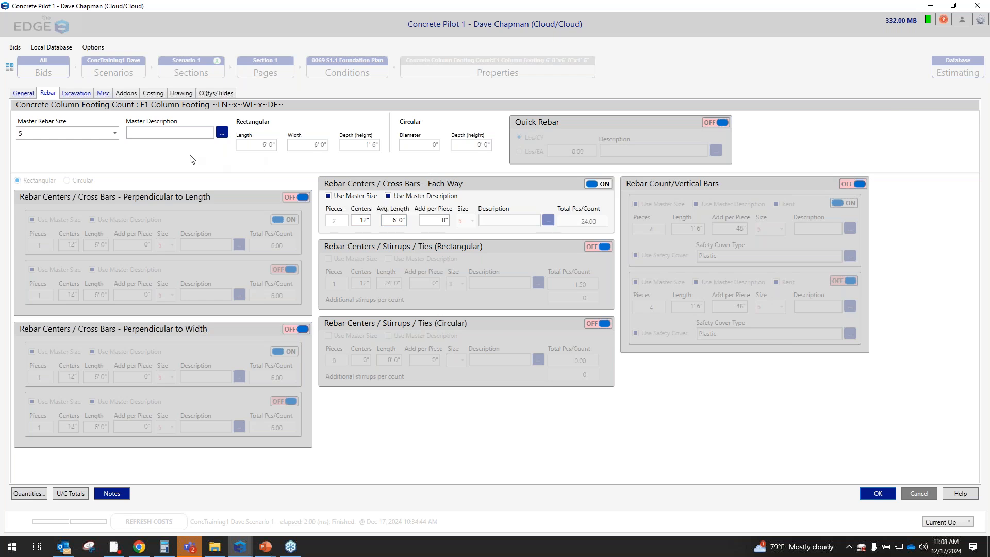
Review the F1 footing's excavation settings and miscellaneous items, and save and close its properties
click(77, 94)
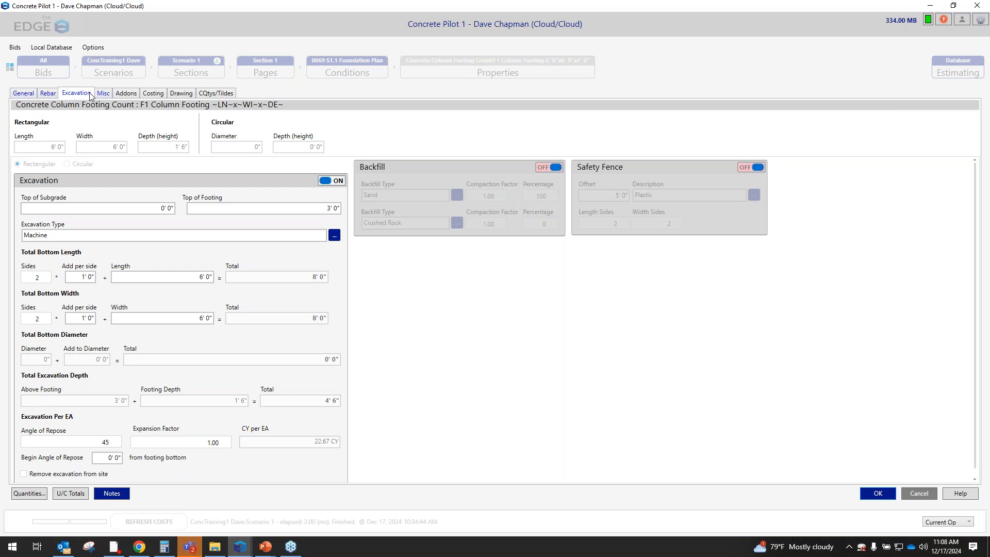
click(102, 93)
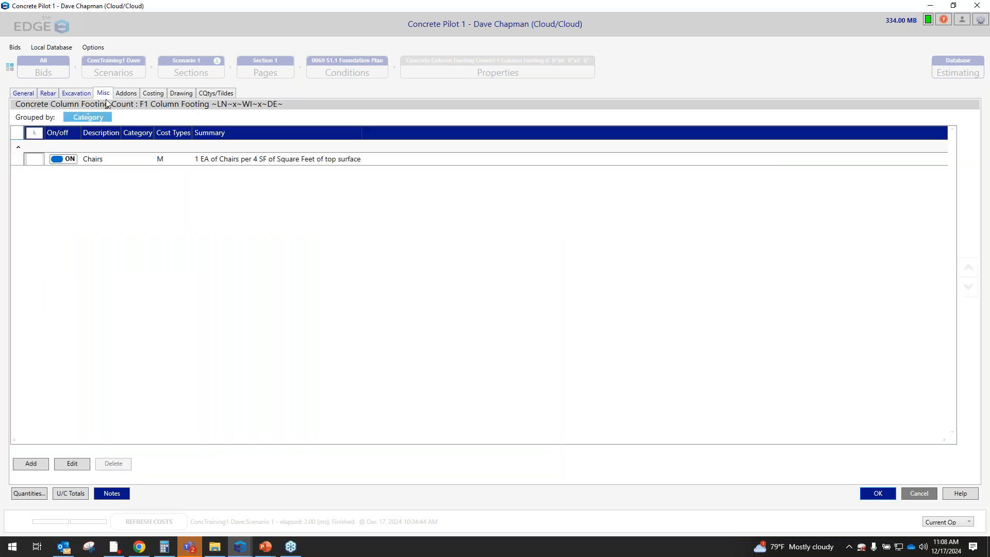
click(221, 162)
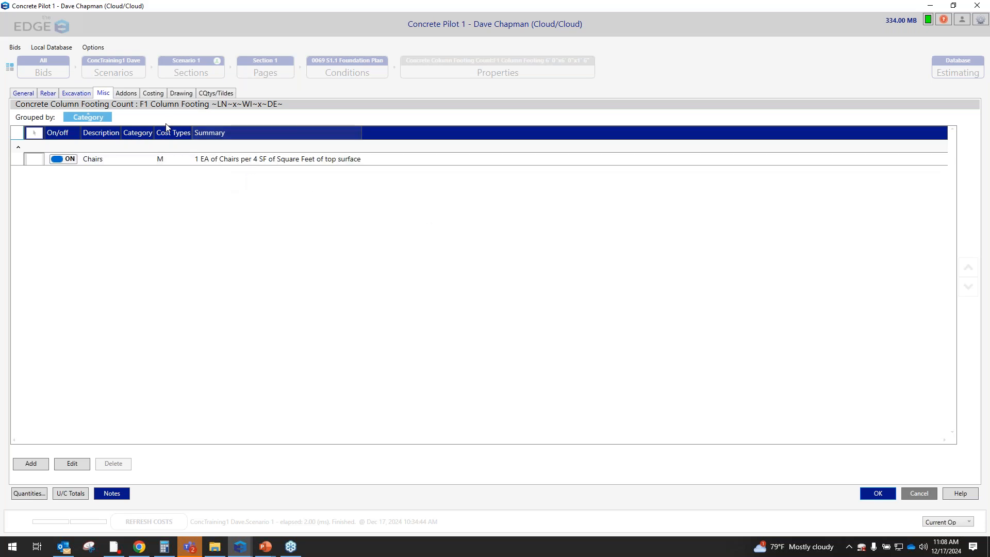
click(29, 94)
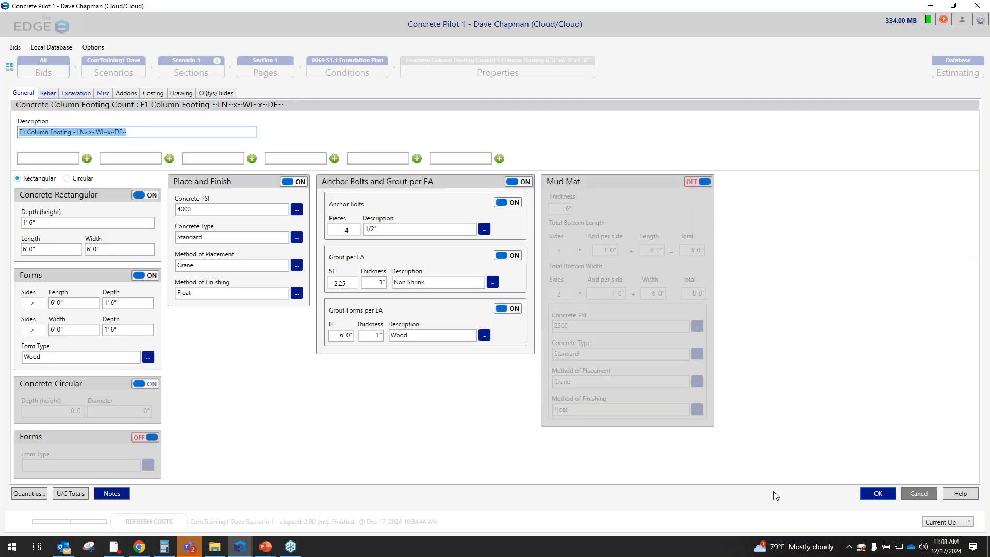
click(876, 492)
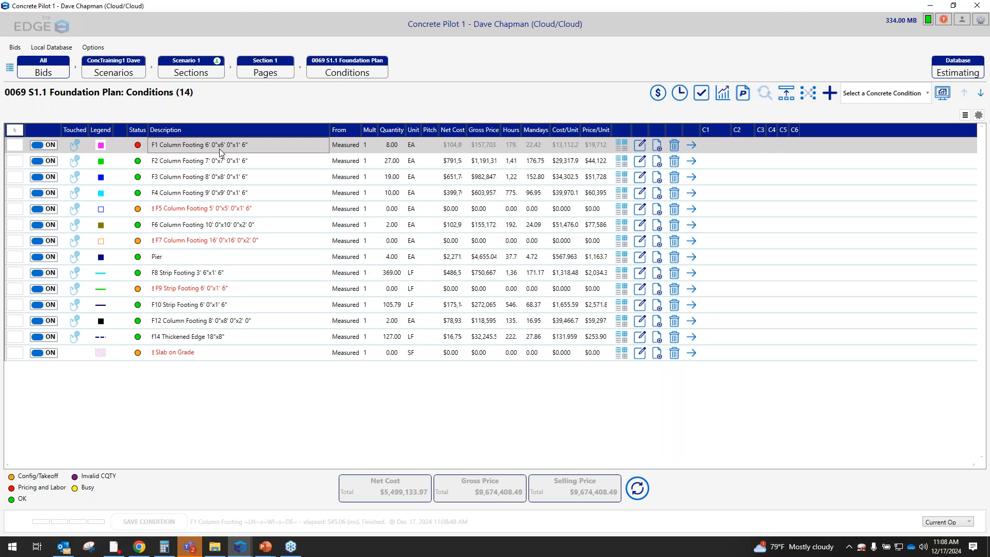
Copy the F1 Column Footing condition with the default copy options and change the copy's description prefix to F6
click(658, 145)
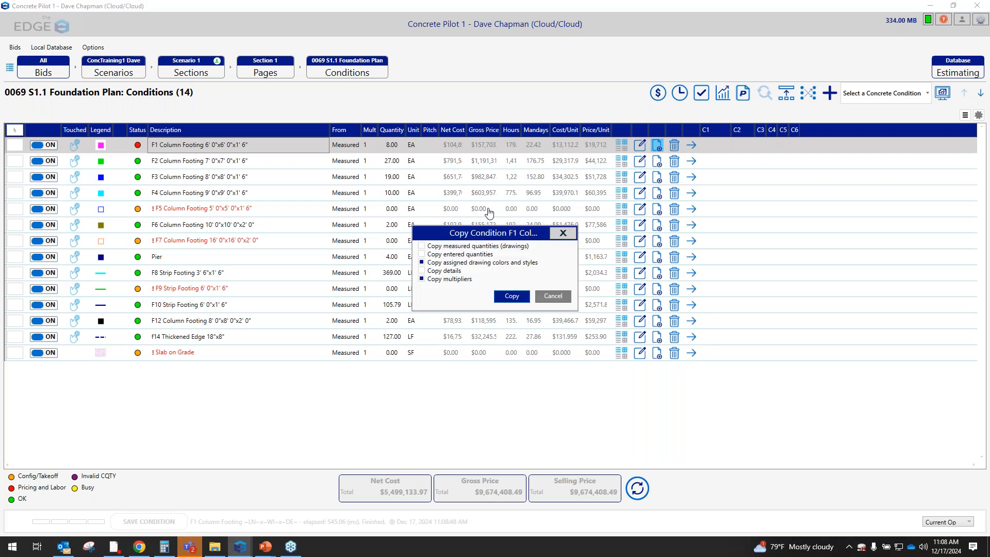
click(511, 300)
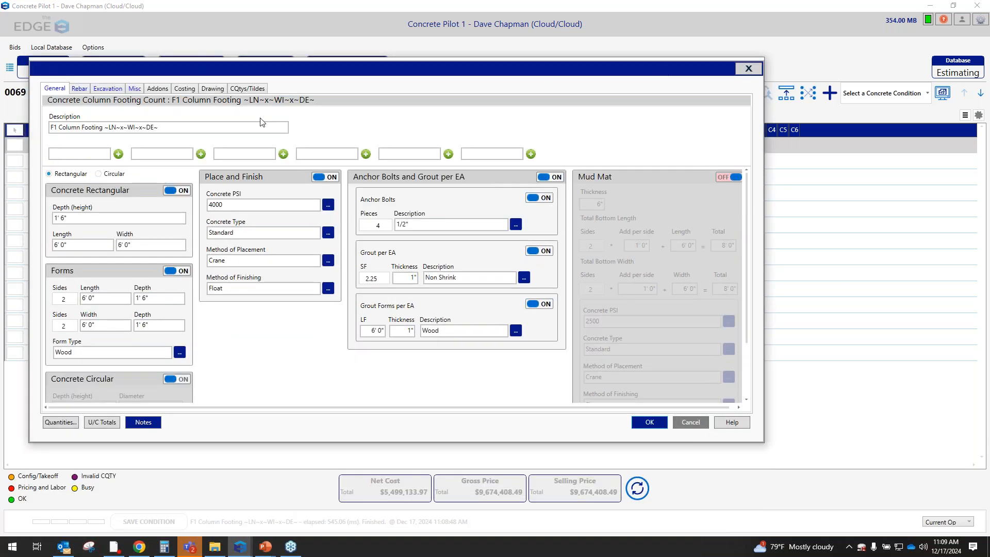
click(56, 127)
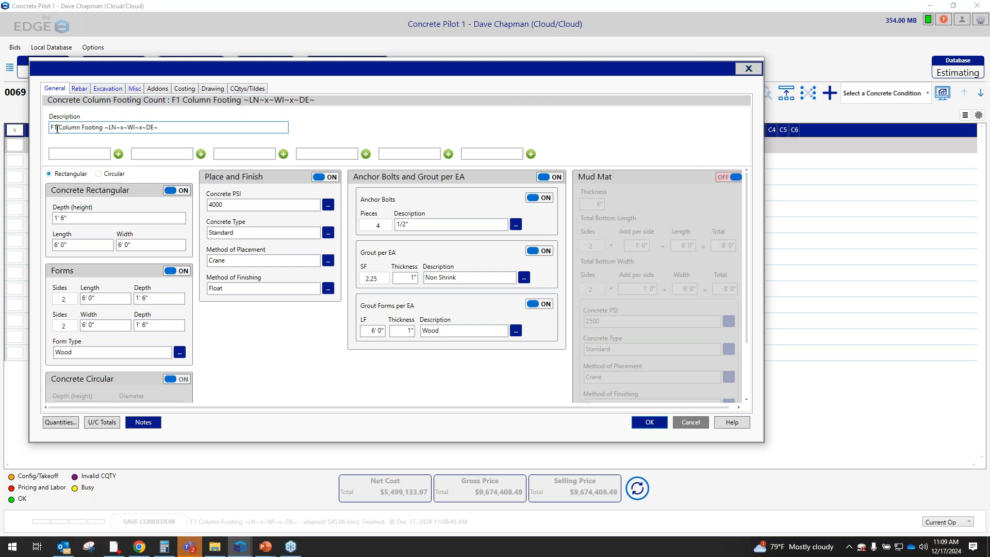
key(BackSpace)
text(6)
Set the copied footing's length and width to 4' and check its rebar settings
click(86, 246)
text(4)
click(170, 246)
text(4)
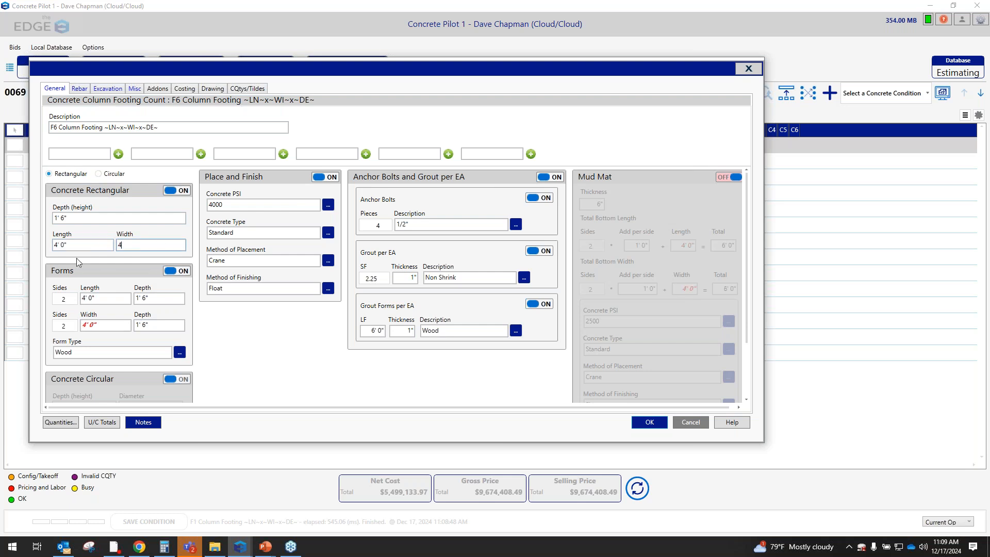
key(Tab)
click(105, 91)
click(84, 90)
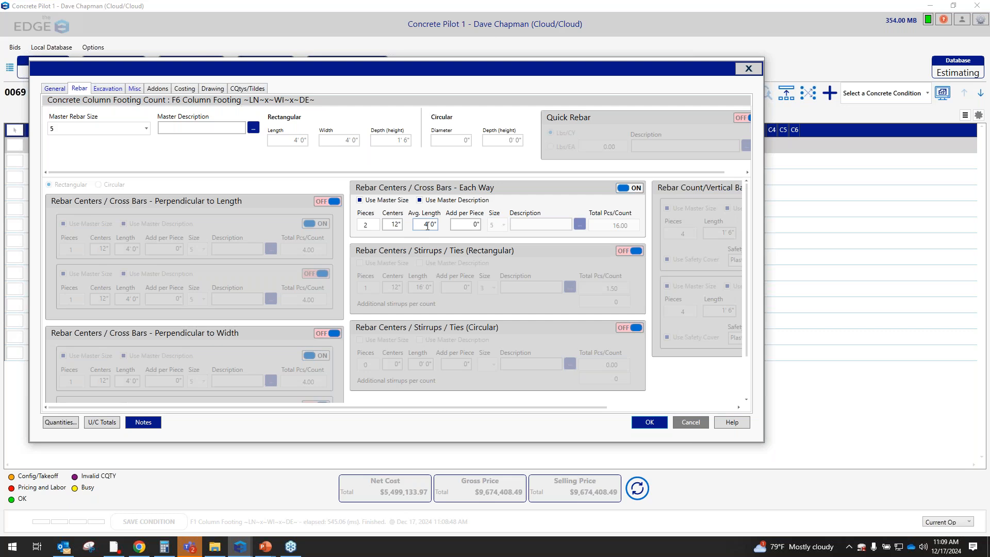
Check the excavation settings of the copied 4' x 4' footing and save the condition
click(108, 89)
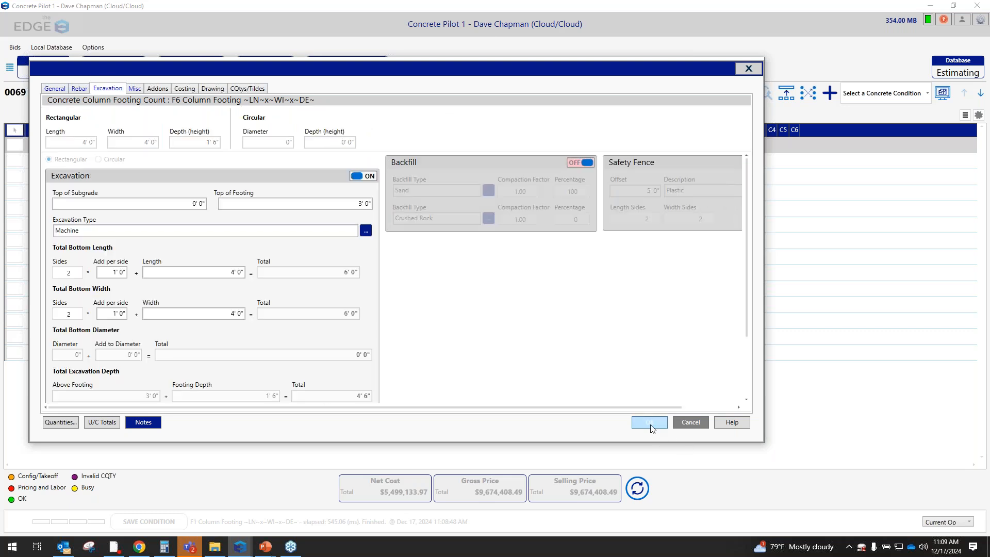
click(650, 424)
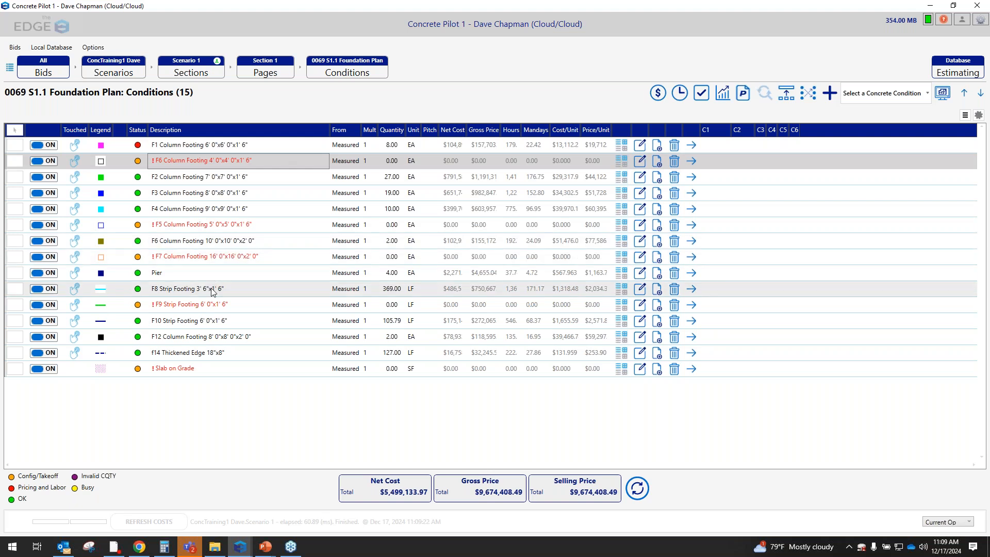
Review the F8 Strip Footing's general, rebar, excavation and miscellaneous settings, and save and close its properties
click(639, 289)
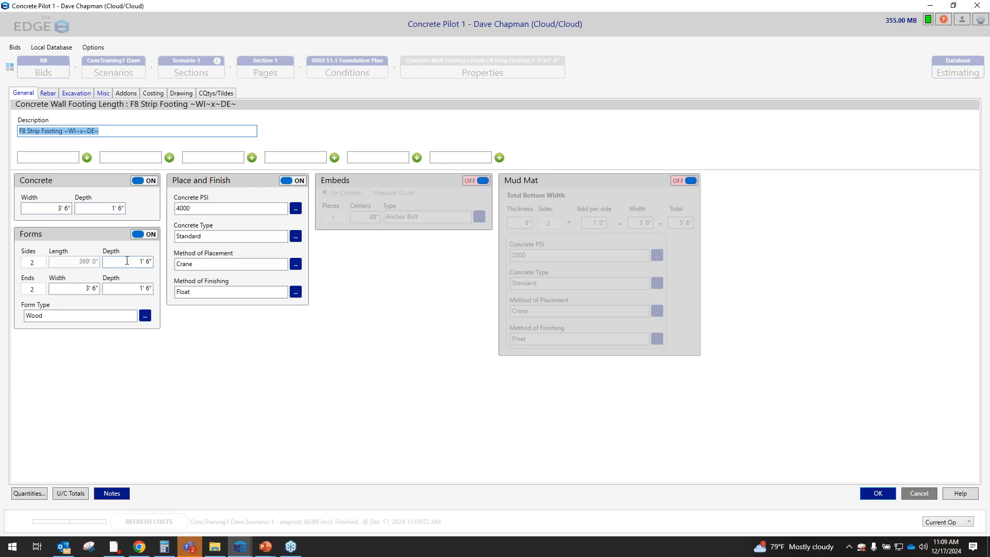
click(84, 265)
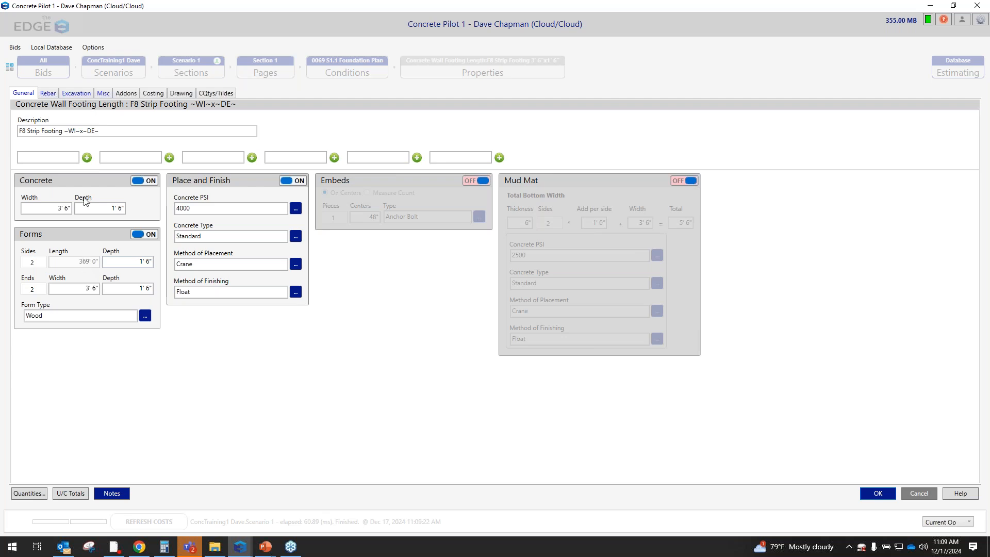
click(51, 94)
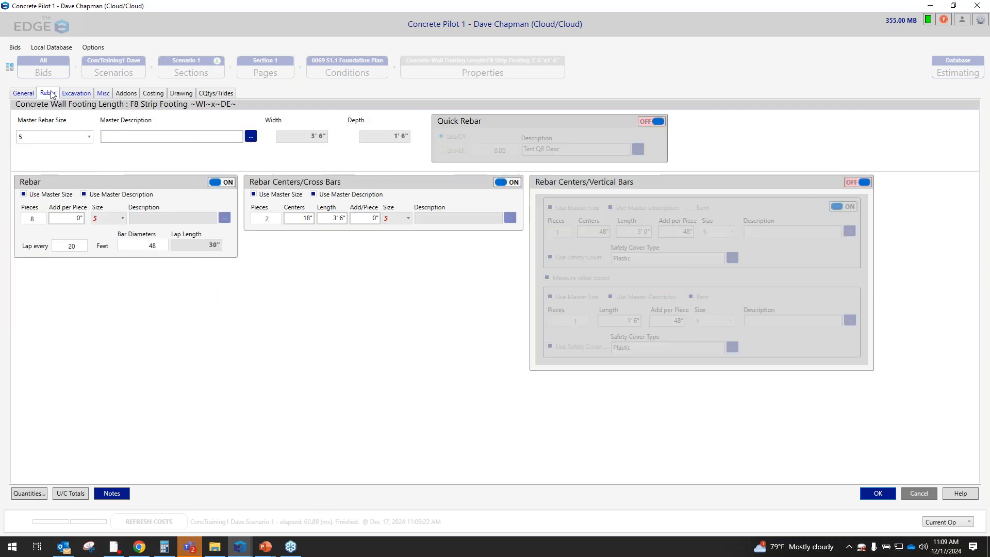
click(77, 95)
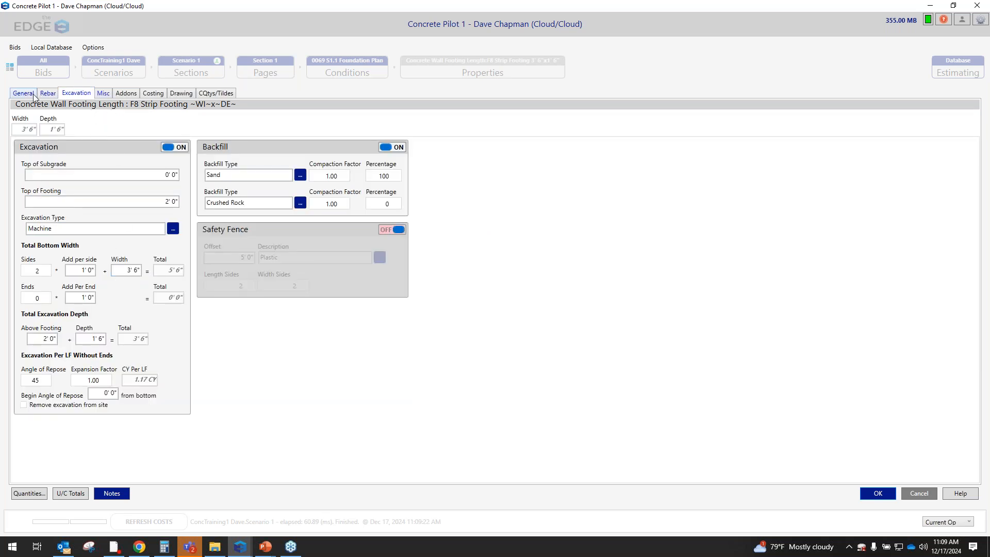
click(103, 94)
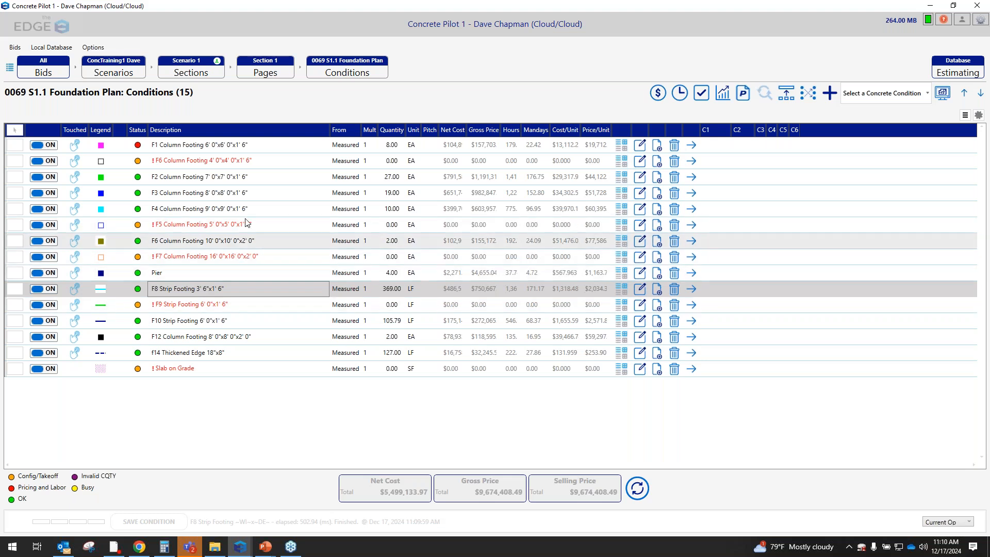
Go to the Slab on Grade page's conditions and open the properties of the 4" Inner Slab on Grade
click(271, 68)
click(284, 176)
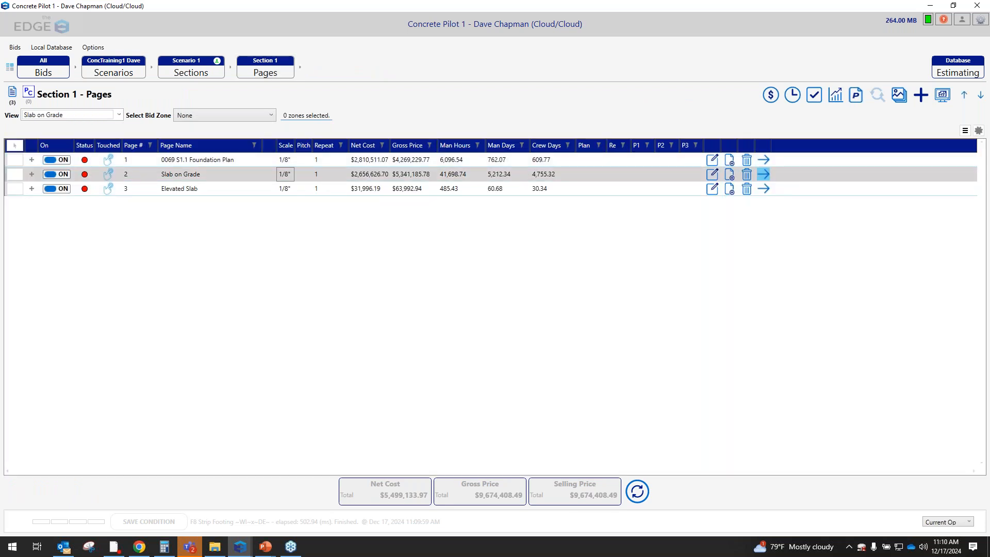
click(763, 175)
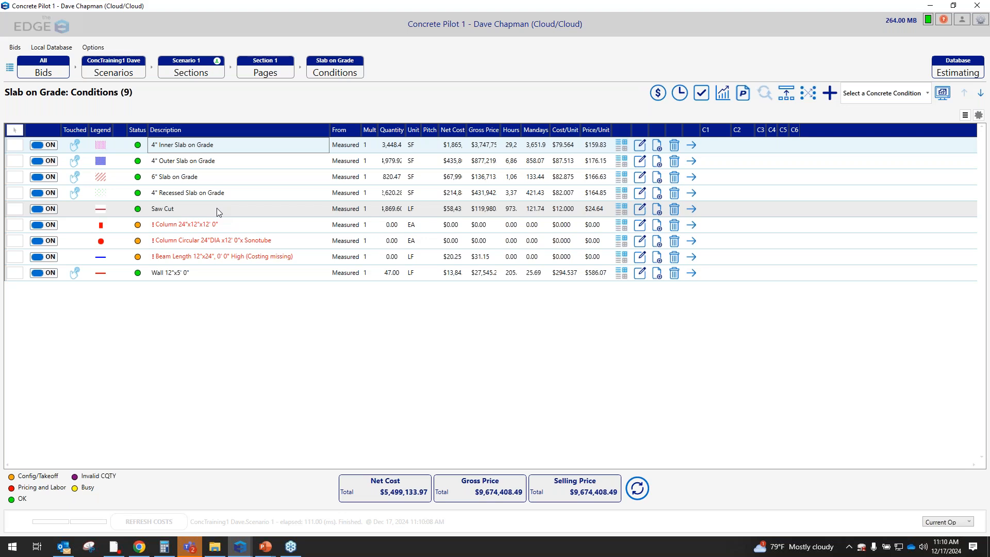
click(640, 147)
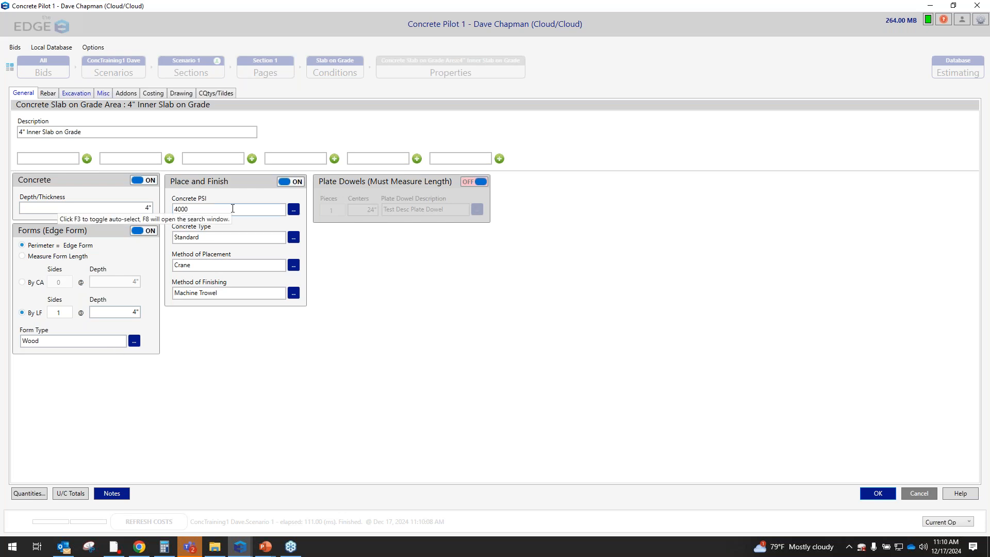
Switch off the inner slab's main Rebar section, and try the perimeter rebar and Quick Rebar sections on and back off
click(48, 93)
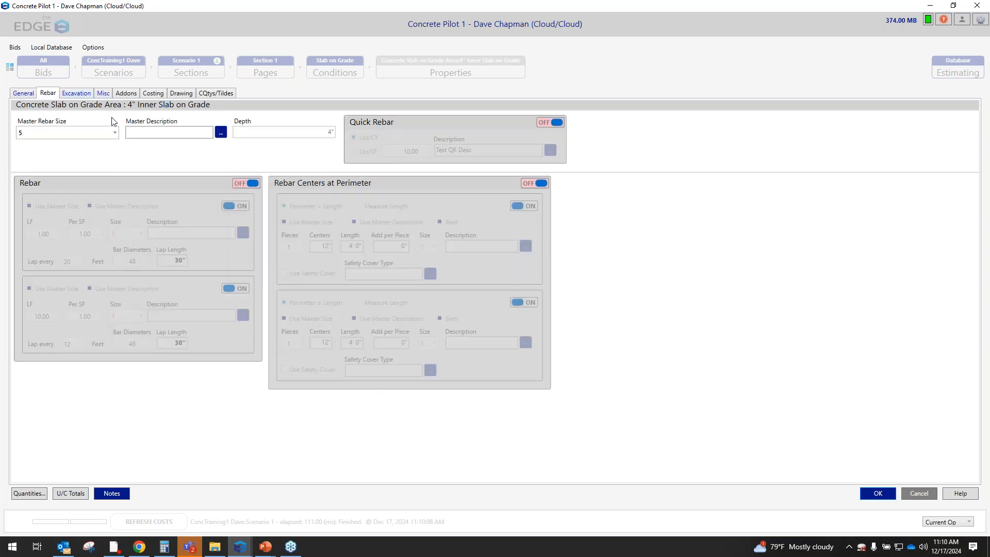
click(529, 183)
click(528, 184)
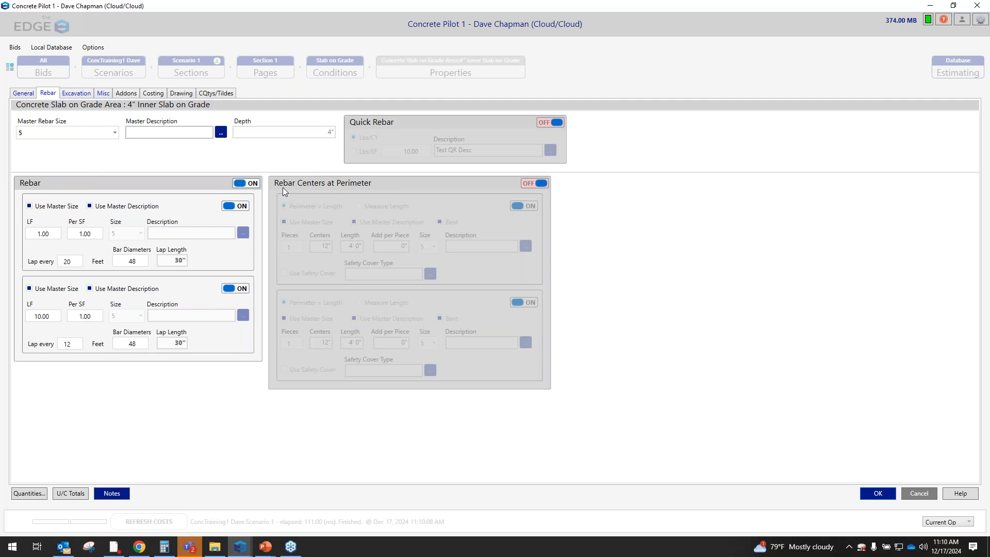
click(252, 184)
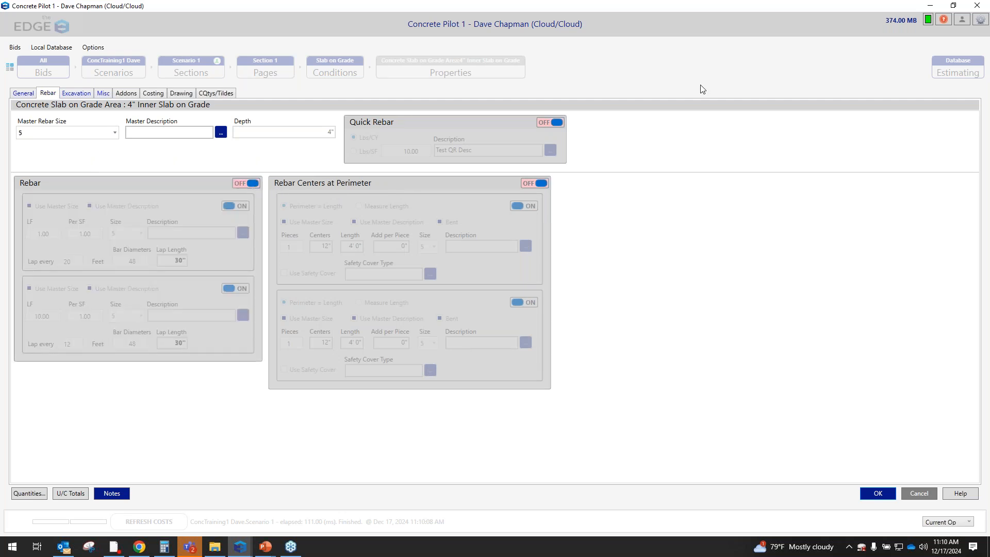
click(547, 122)
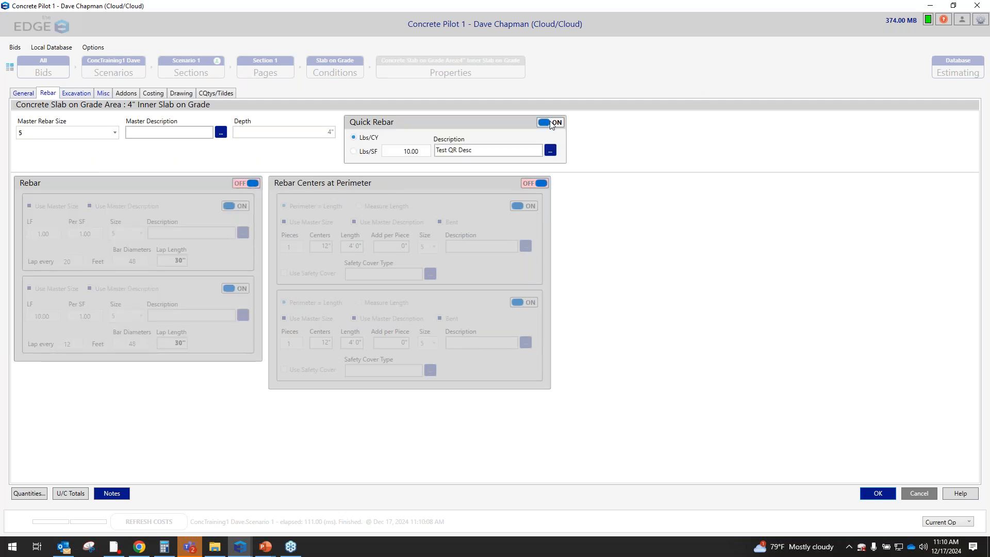
click(553, 124)
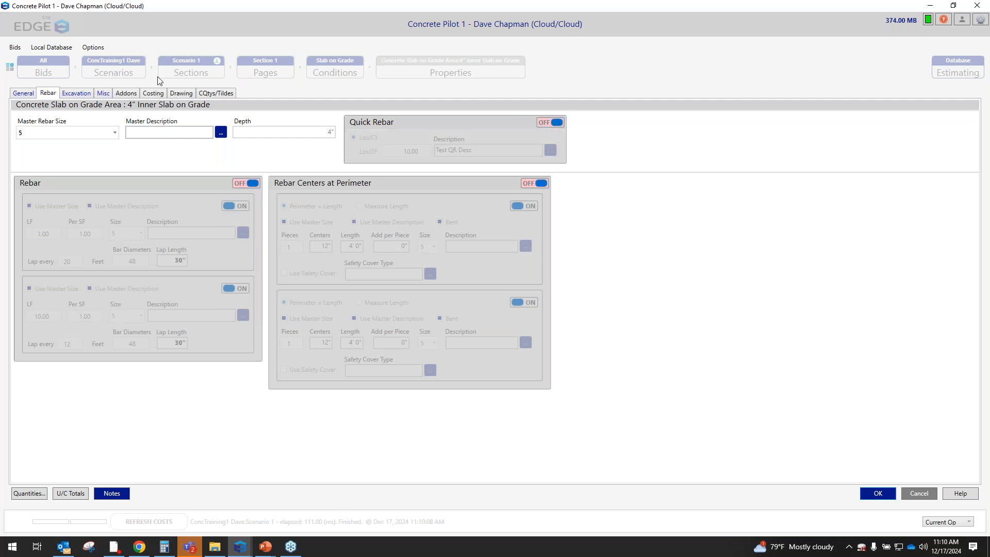
Review the inner slab's excavation settings and miscellaneous items, and save and close its properties
click(84, 96)
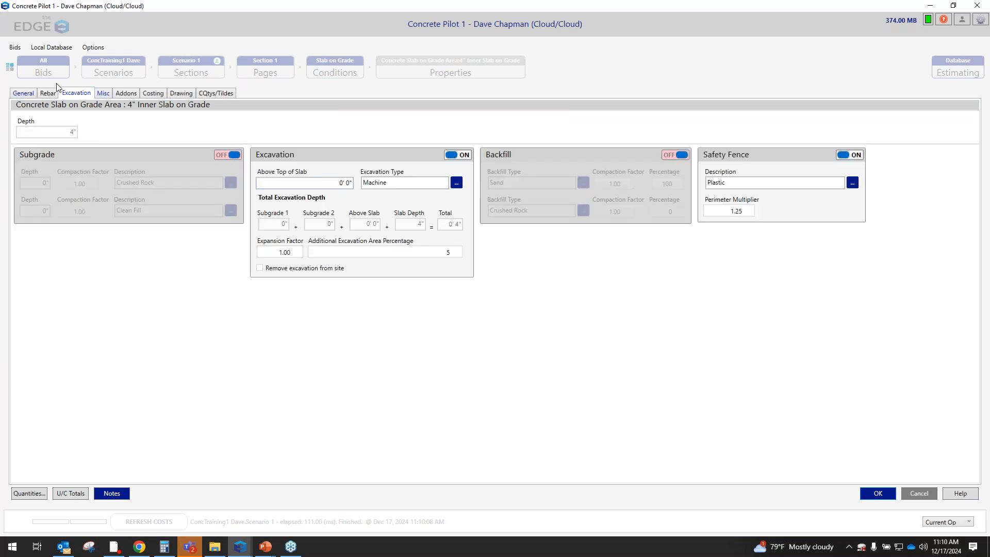
click(107, 94)
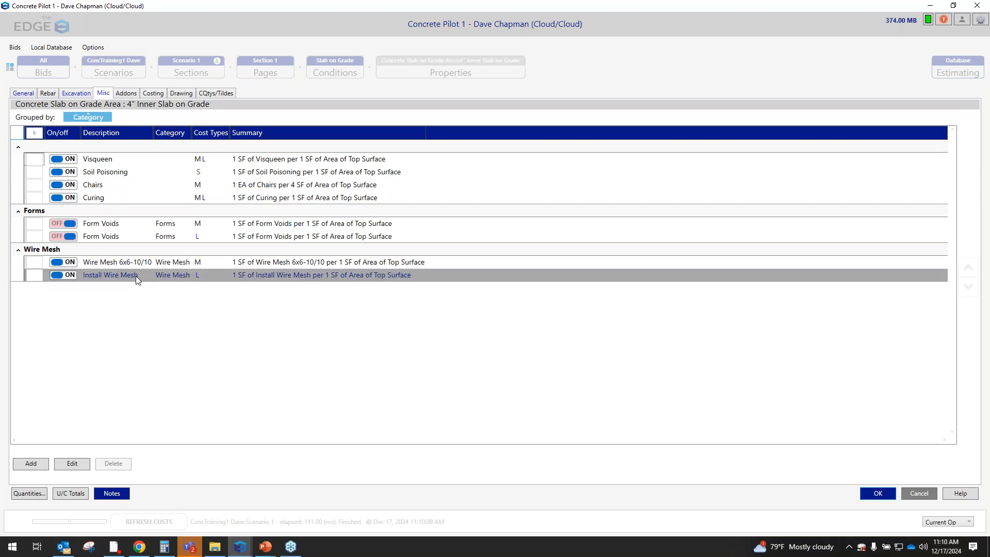
click(24, 93)
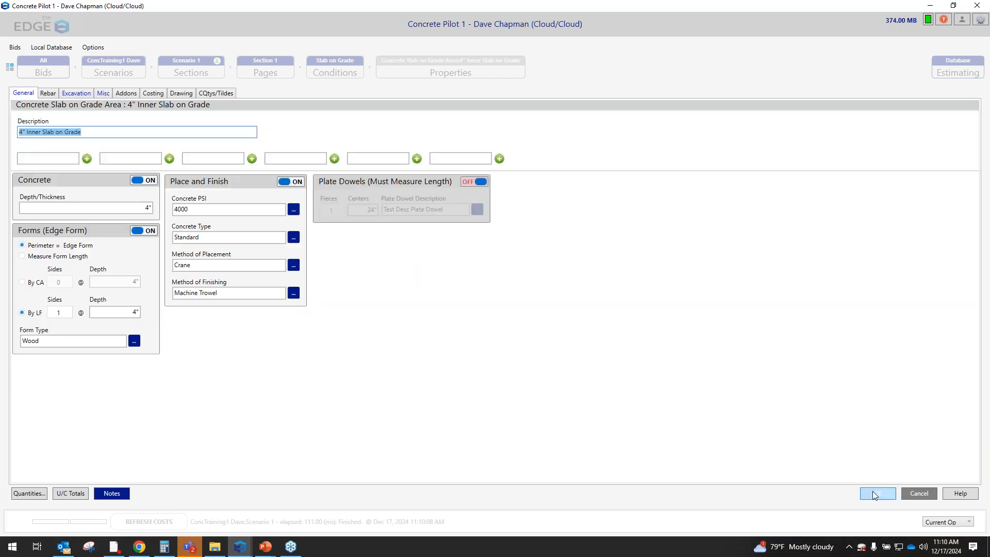
click(878, 493)
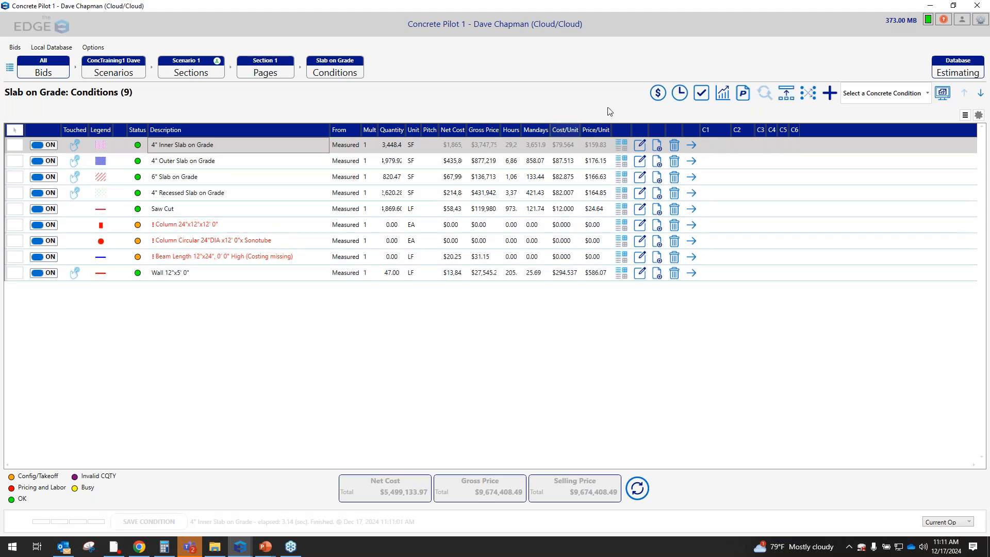
Go back to the section's pages and open the conditions of the Elevated Slab page
click(265, 75)
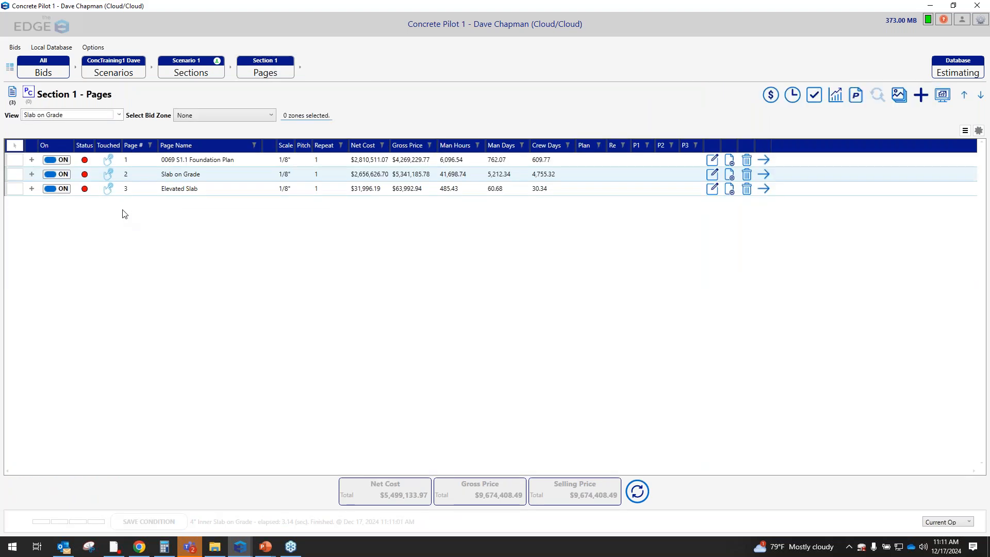
click(173, 192)
click(712, 188)
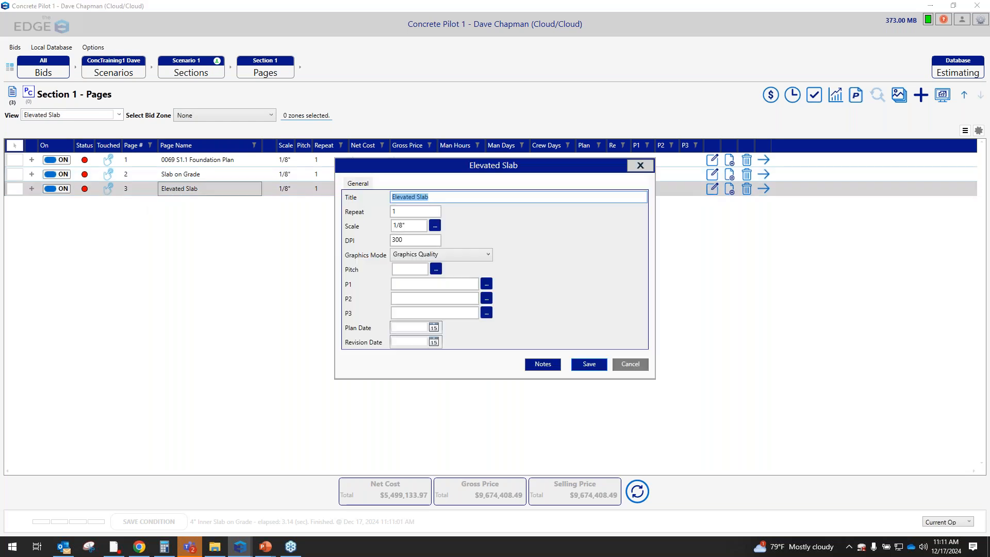
click(640, 165)
click(763, 188)
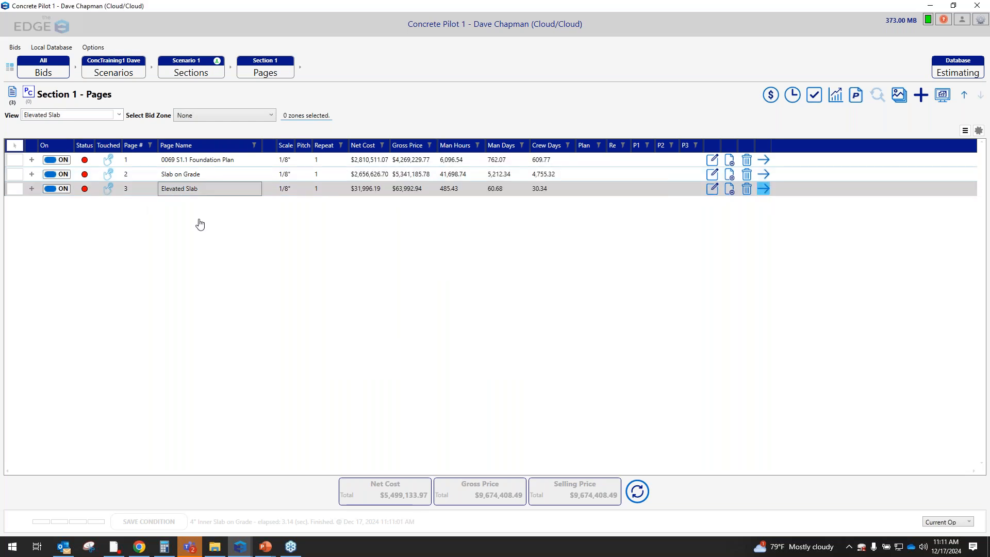
Review the general and rebar settings of the Stair - Formed - Measured condition, and save and close its properties
click(186, 178)
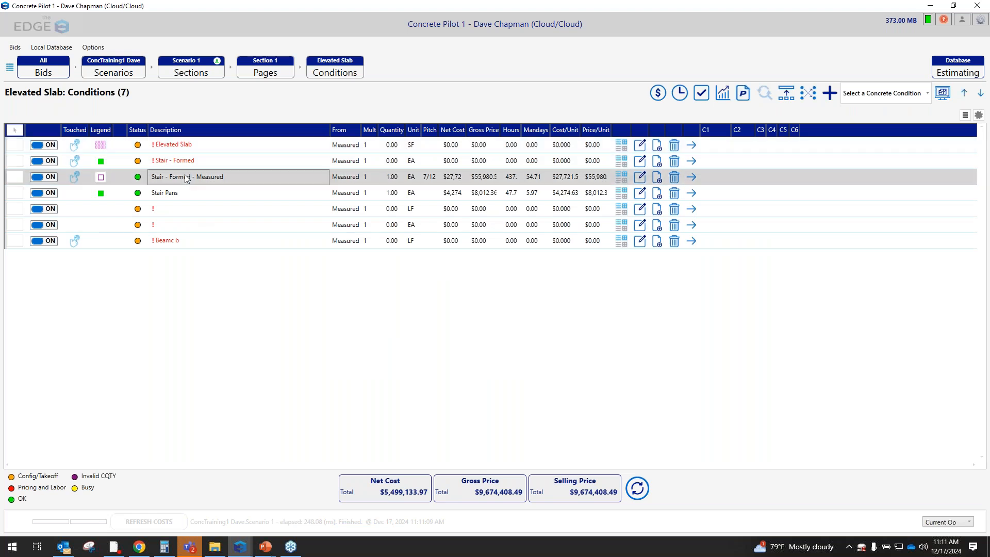
double_click(186, 177)
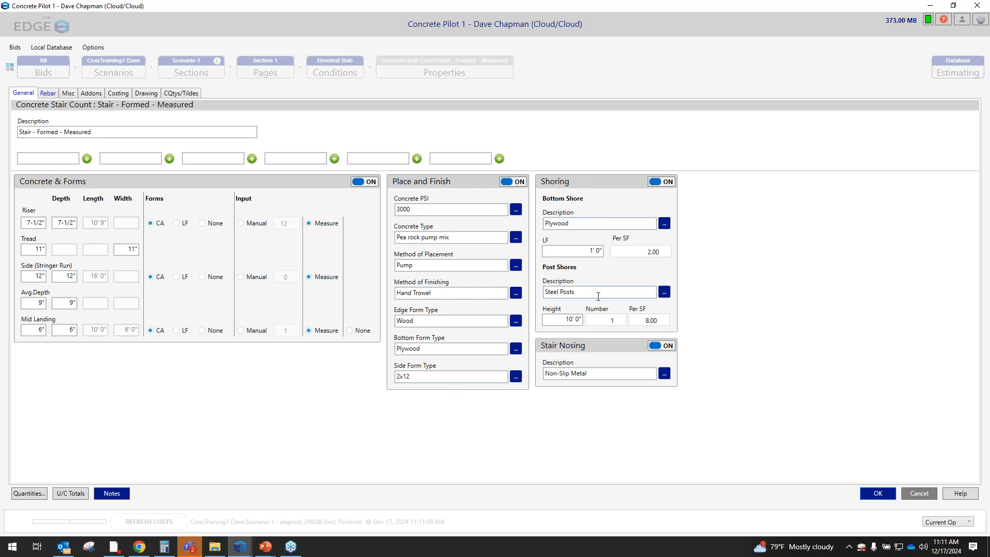
click(47, 93)
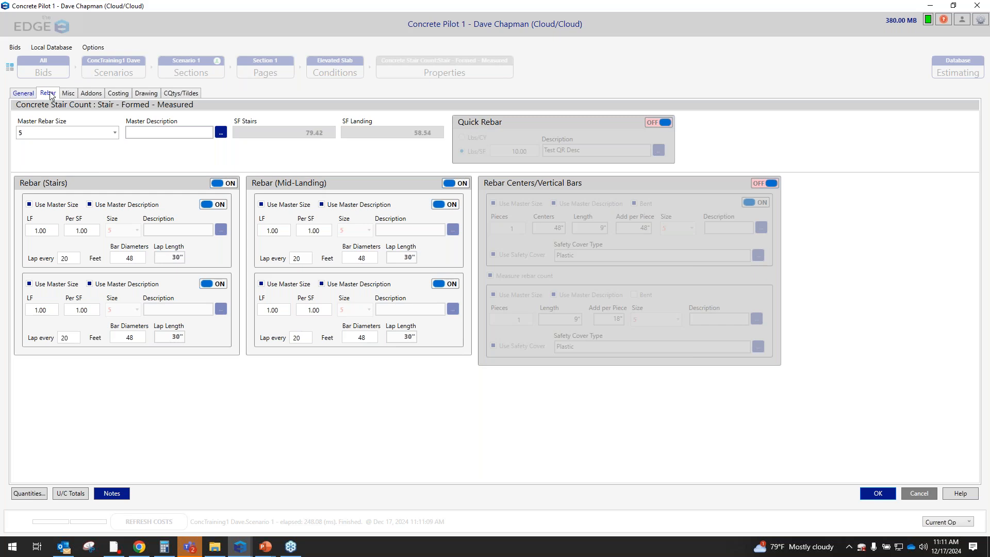
click(24, 95)
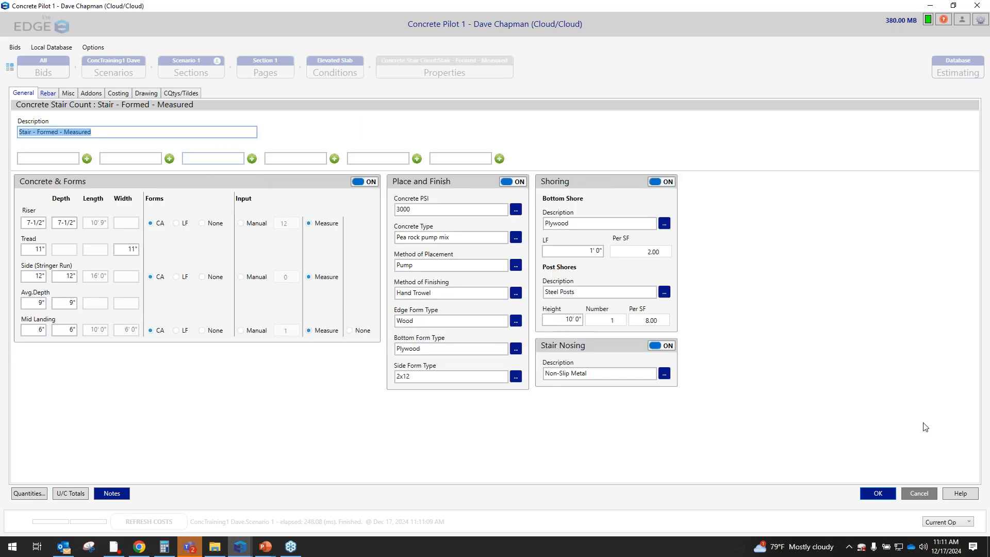
click(871, 494)
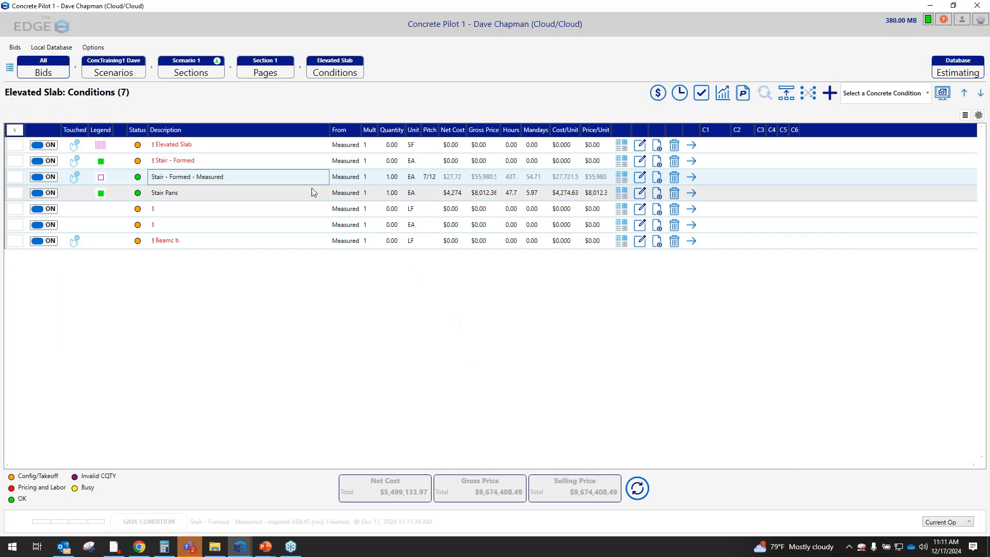
Return to the 0069 S1.1 Foundation Plan conditions and open the F1 Column Footing's takeoff drawing
click(764, 162)
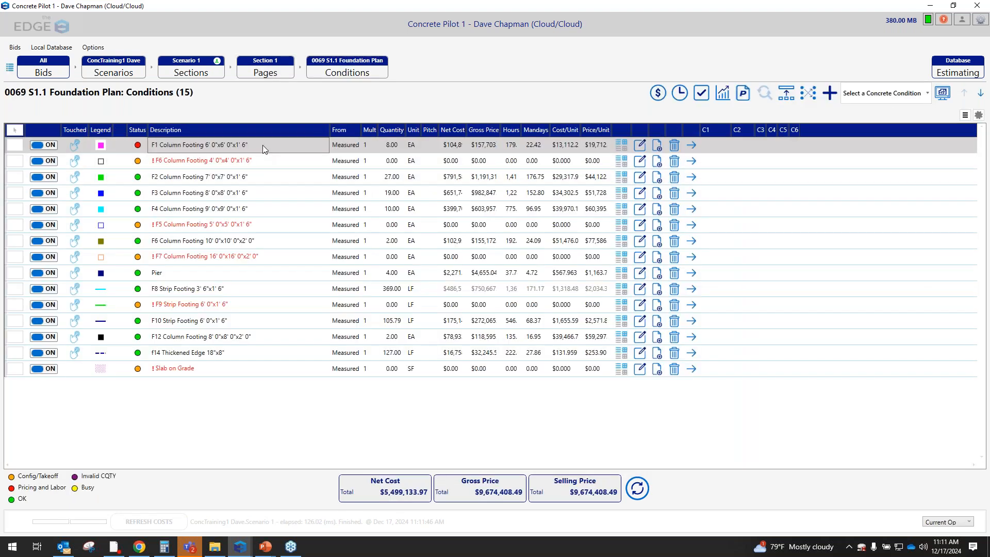
click(691, 147)
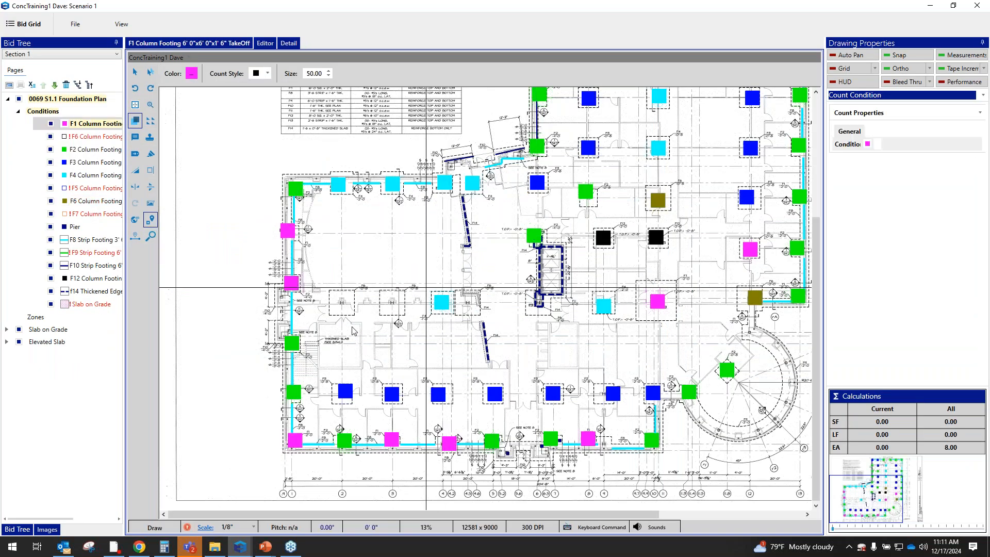
Place four F6 Column Footing 10' 0"x10' 0"x2' 0" counts on the unmarked F6 footings along the plan's middle row
click(77, 203)
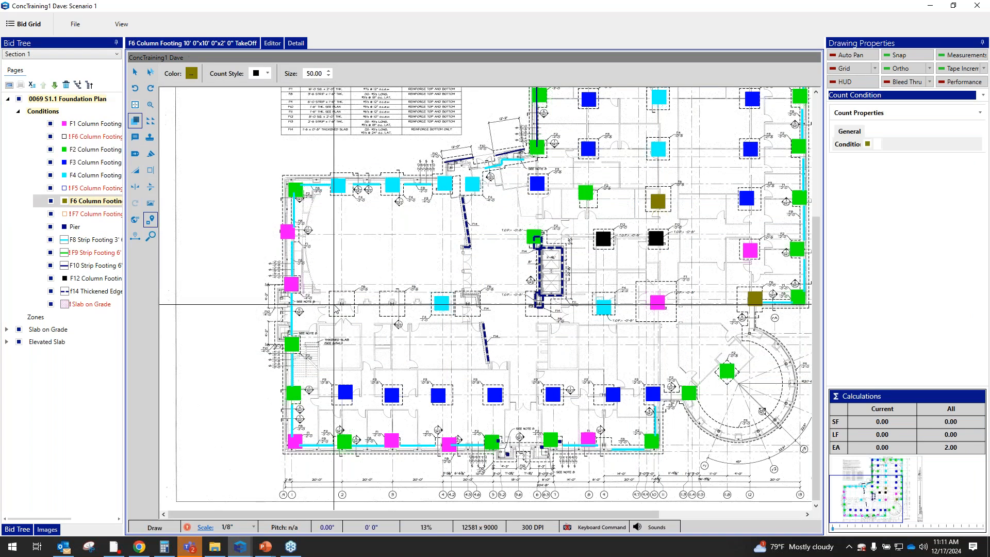
scroll(268, 278, up, 5)
scroll(486, 340, down, 1)
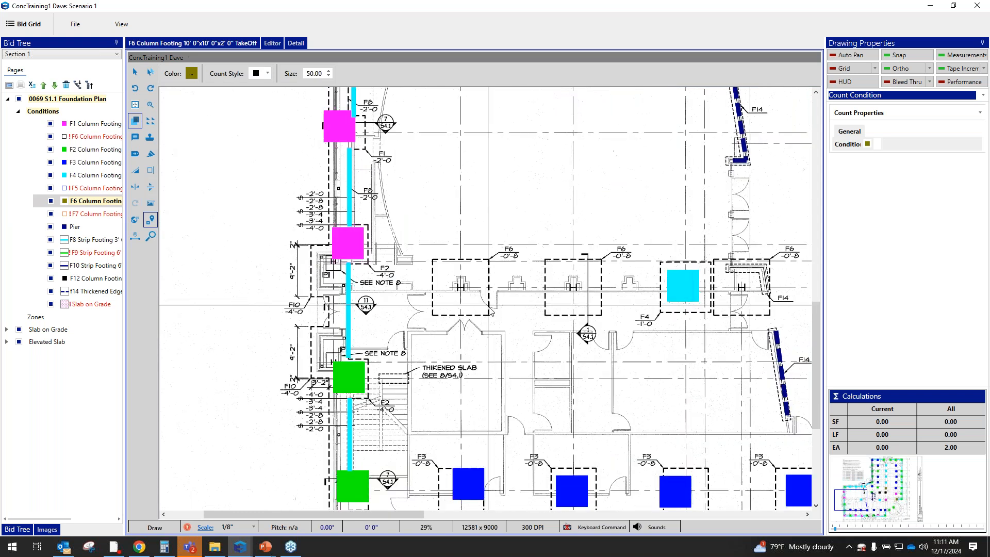
click(471, 290)
click(575, 287)
click(746, 286)
scroll(624, 251, down, 1)
scroll(624, 251, down, 1)
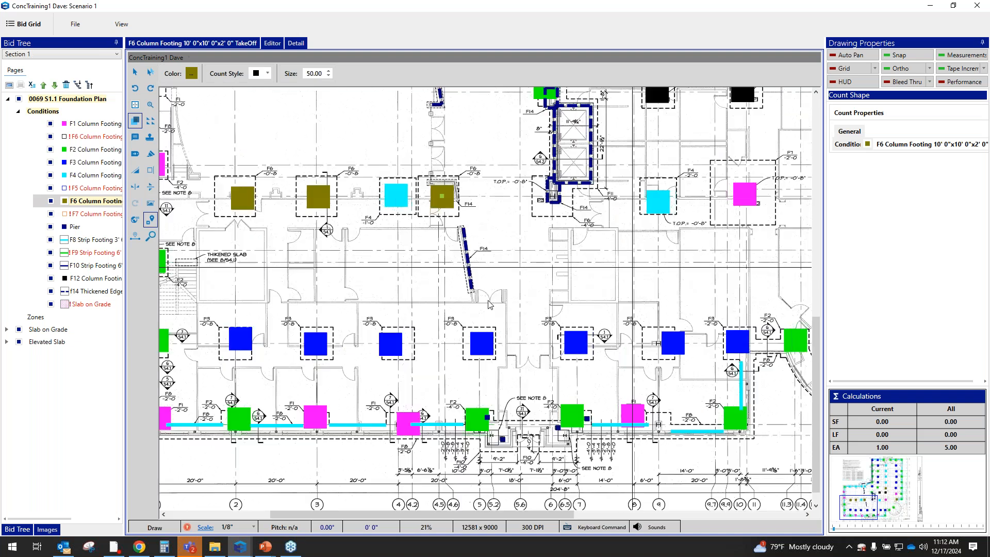
click(557, 206)
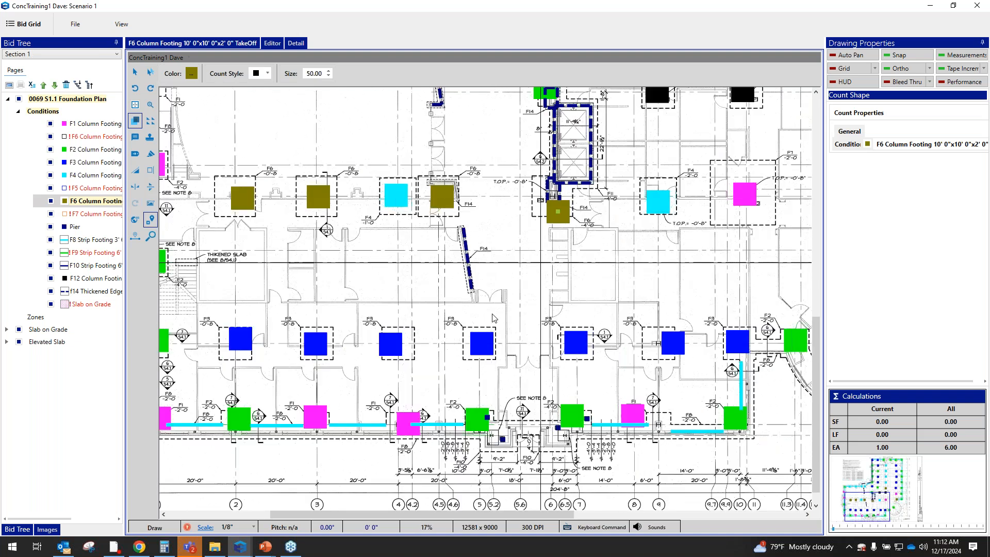
scroll(557, 206, down, 3)
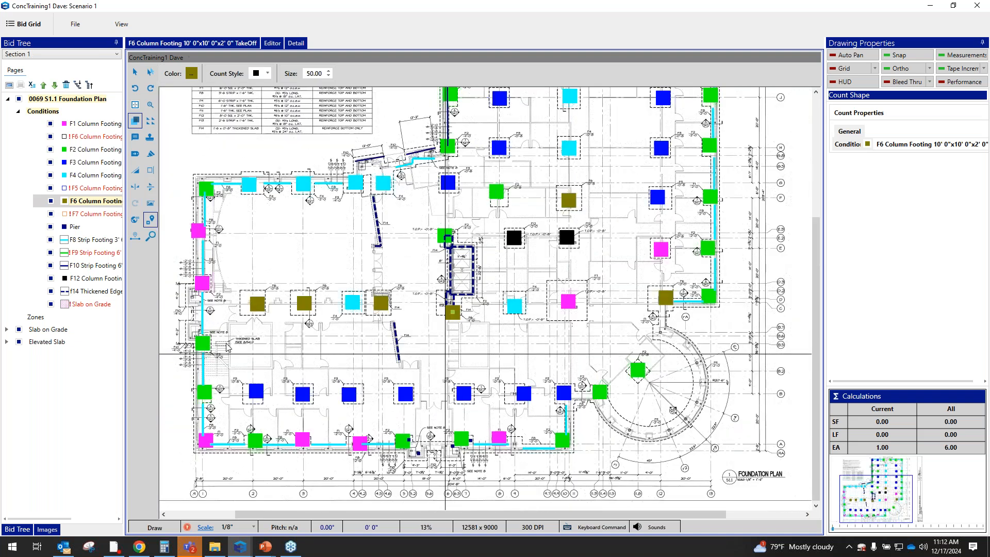
Draw a vertical F8 Strip Footing segment about 9' long from the F6 footing down toward the circular area
click(98, 241)
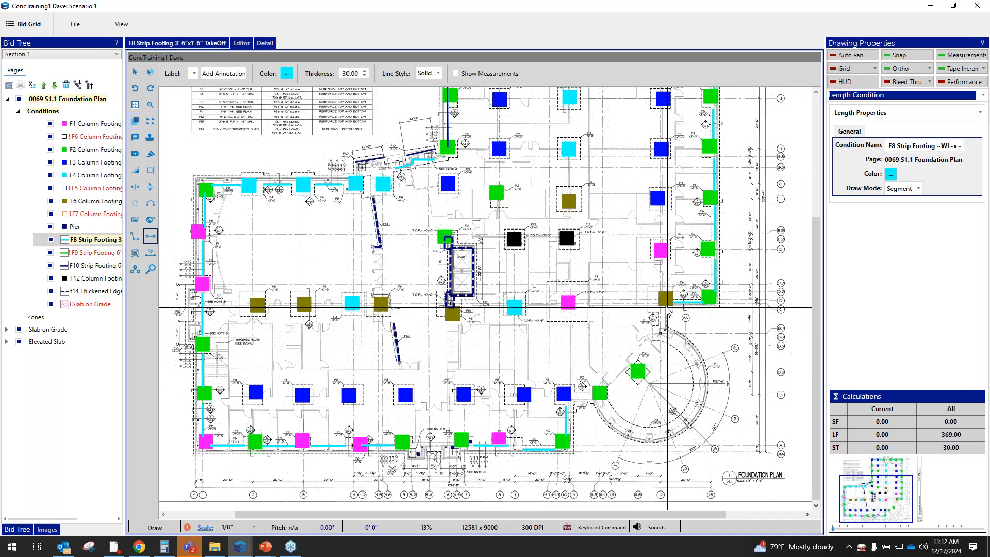
click(666, 306)
click(666, 329)
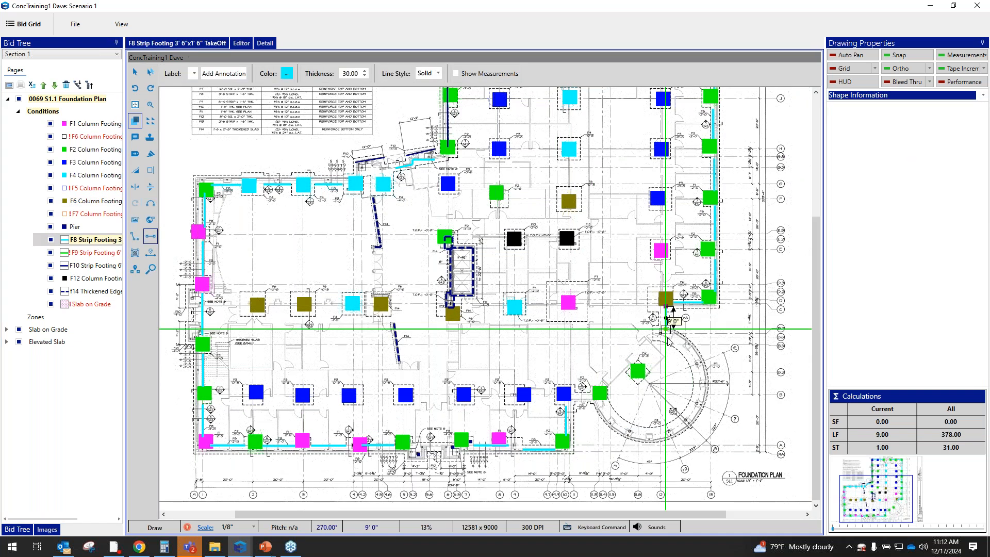
Draw an F8 Strip Footing segment about 8' long toward the circular area and trace its curved outer wall with an arc about 94' long
click(572, 399)
click(592, 399)
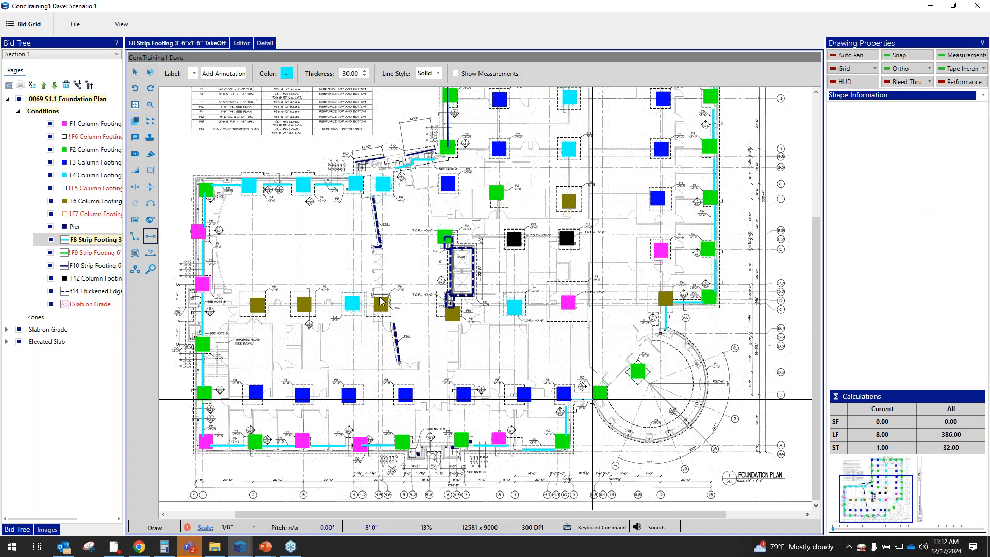
click(135, 237)
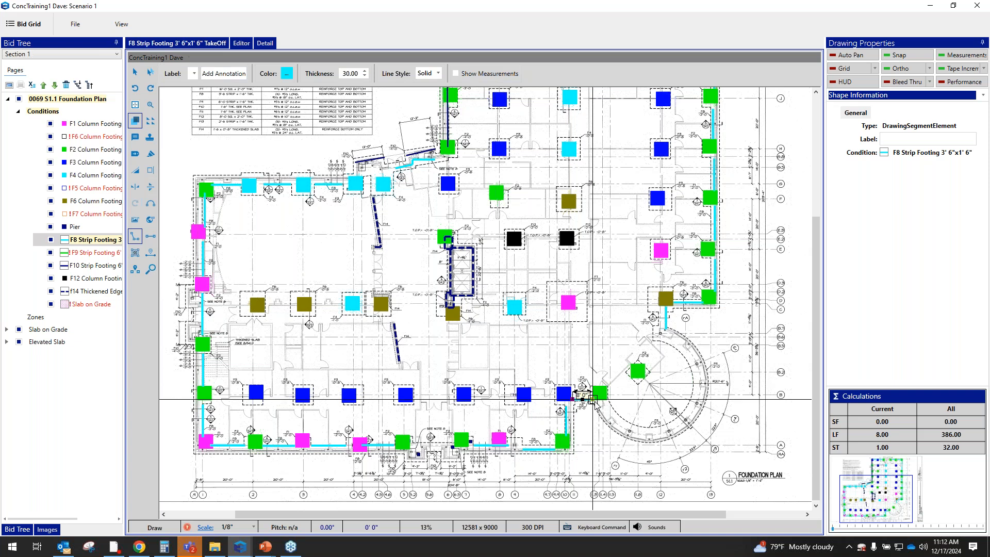
click(593, 399)
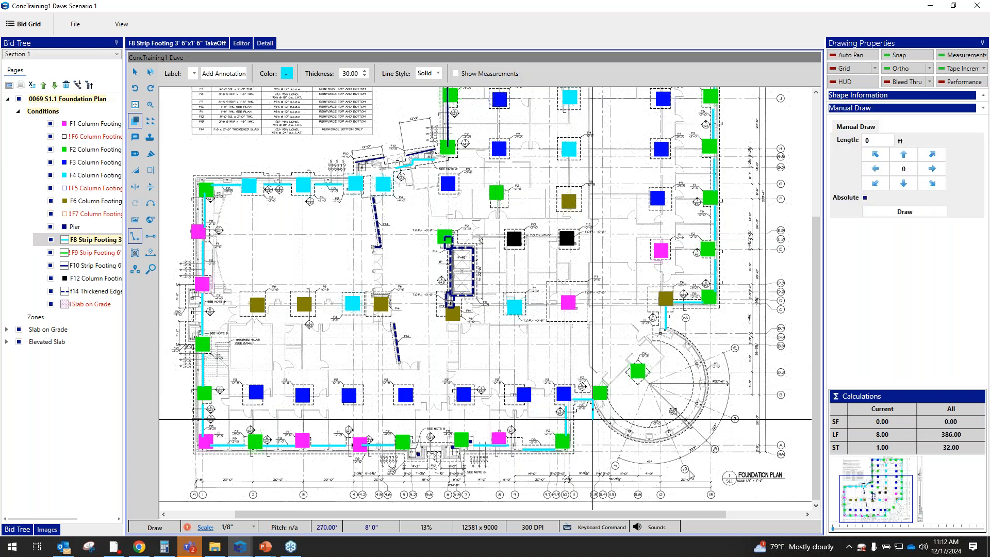
click(694, 418)
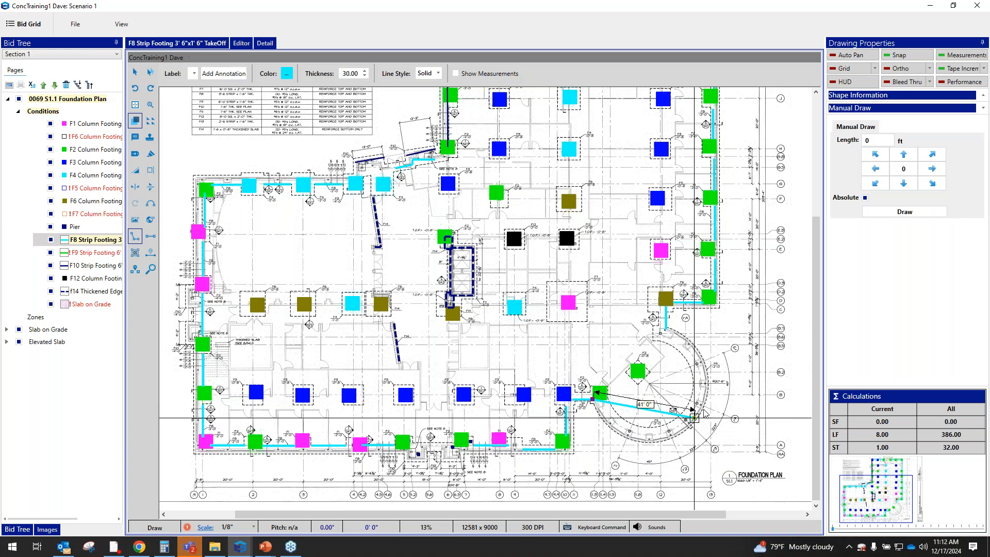
click(665, 330)
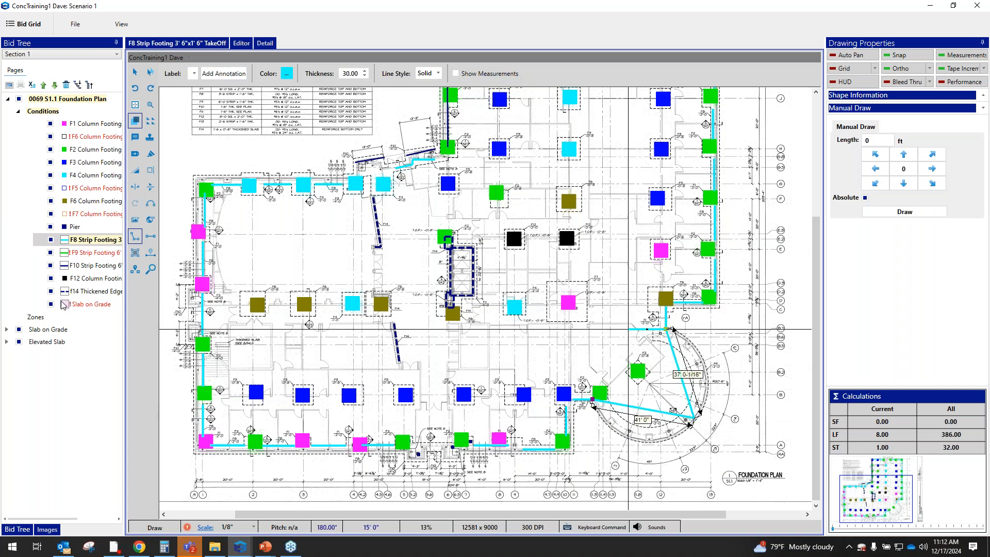
click(151, 204)
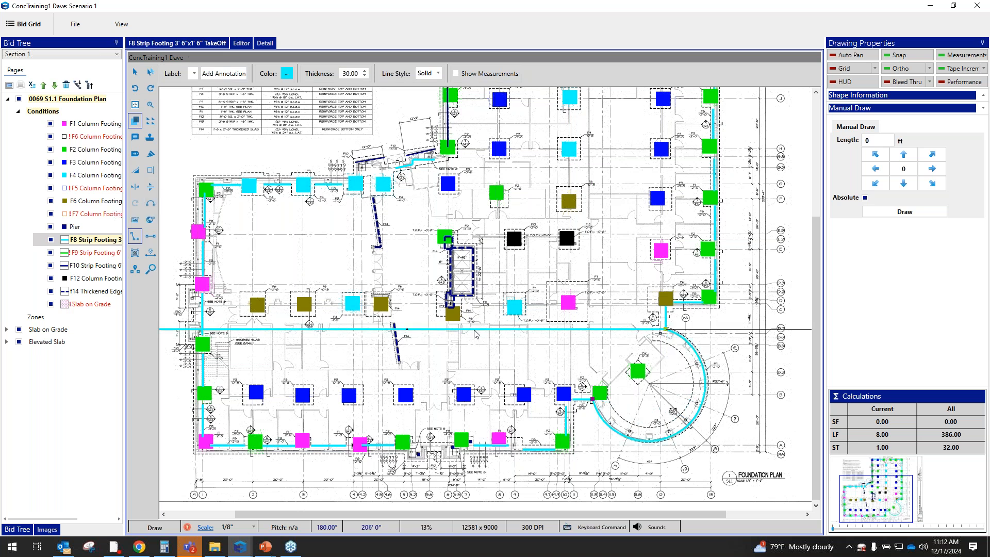
right_click(671, 366)
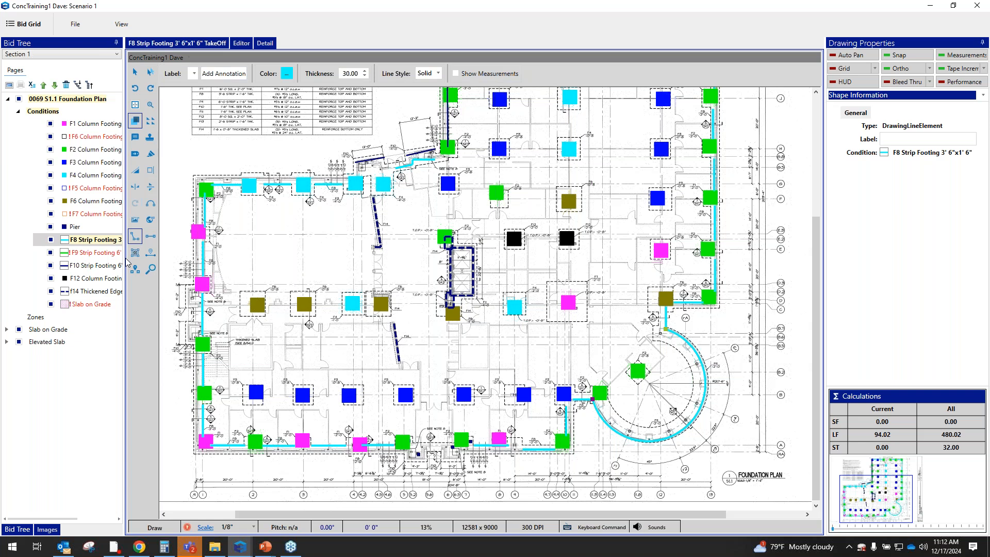
Widen the bid tree to show the full condition names, and view the F12 Column Footing and F10 Strip Footing takeoffs
drag(124, 258, 210, 260)
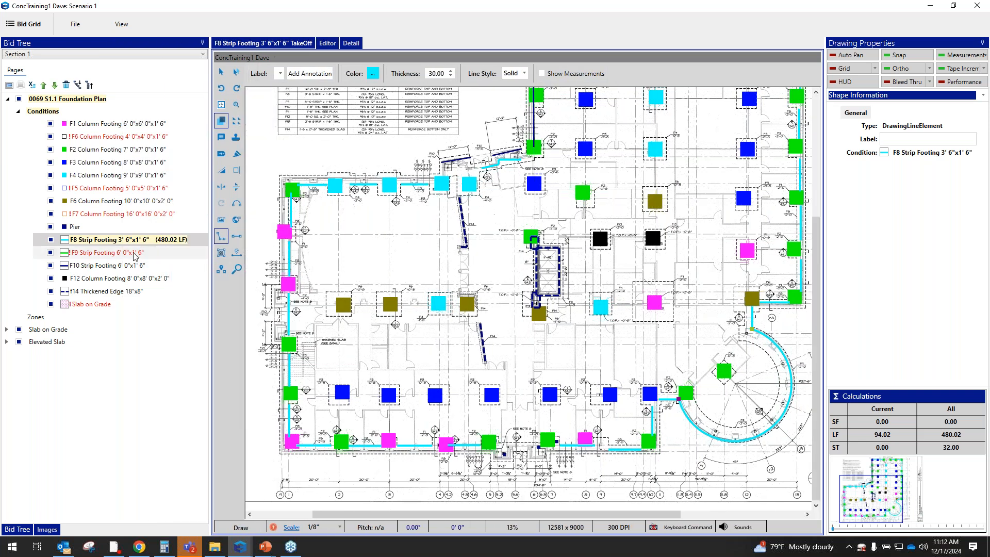
click(140, 279)
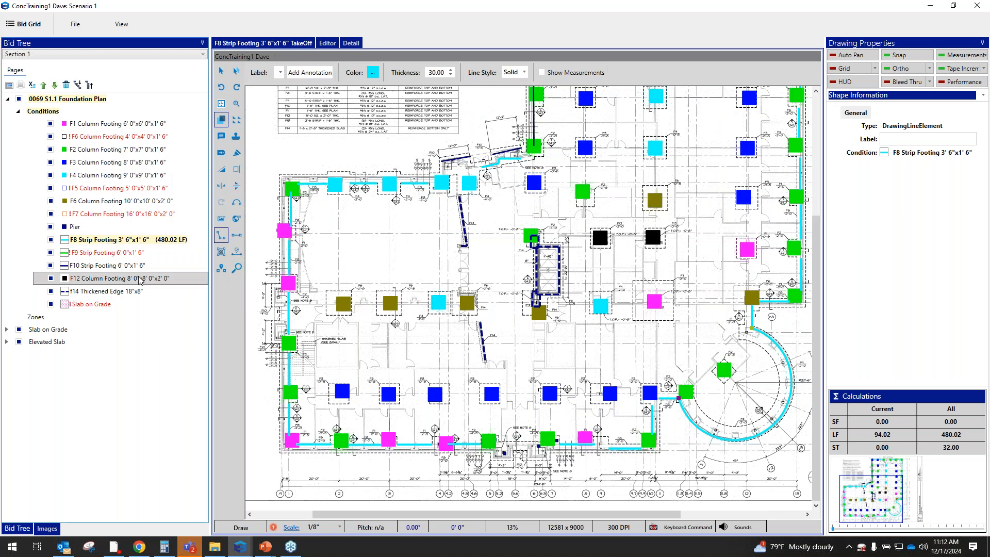
click(140, 278)
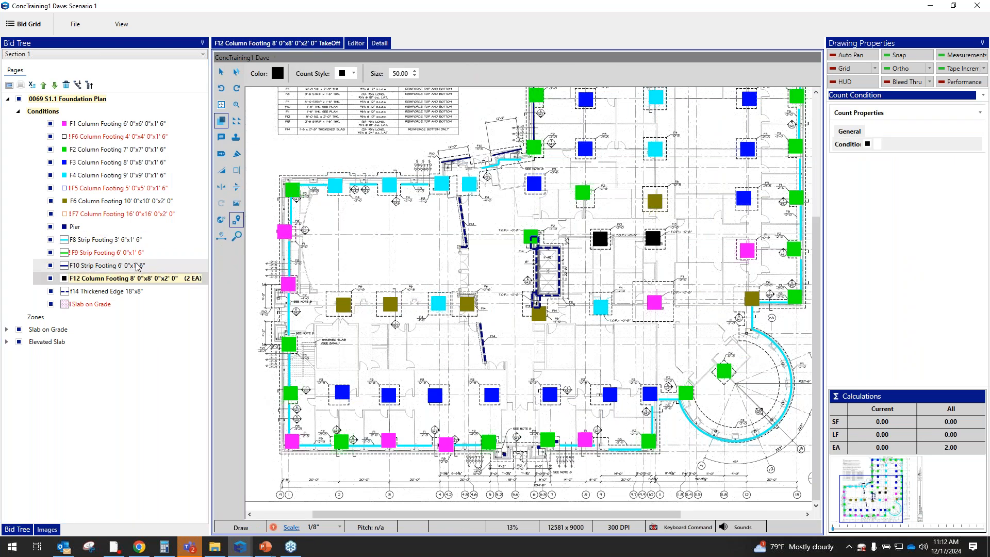
click(137, 265)
click(138, 266)
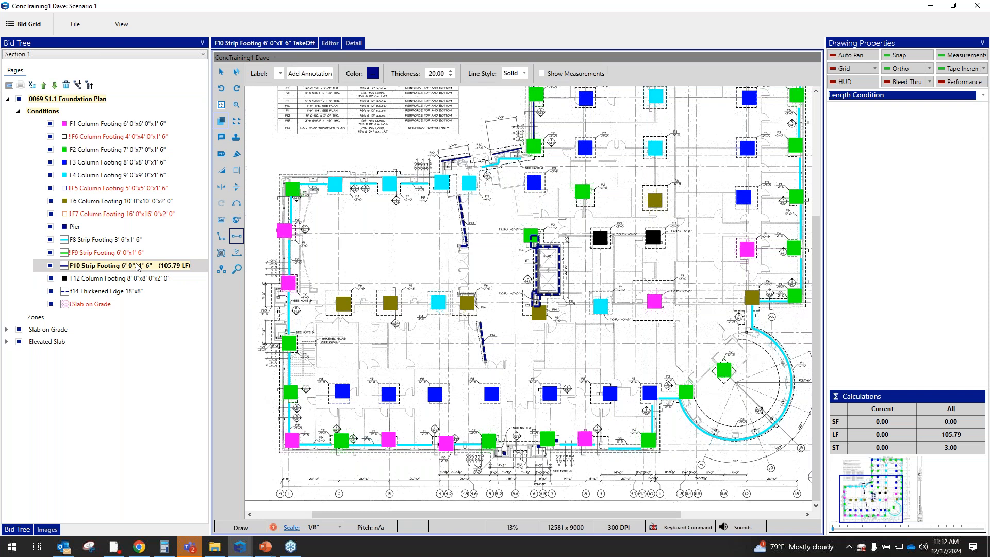
scroll(391, 225, down, 5)
Expand the Slab on Grade page's conditions and review the 4" Inner, Saw Cut, 6" and 4" Outer Slab on Grade takeoffs
click(6, 329)
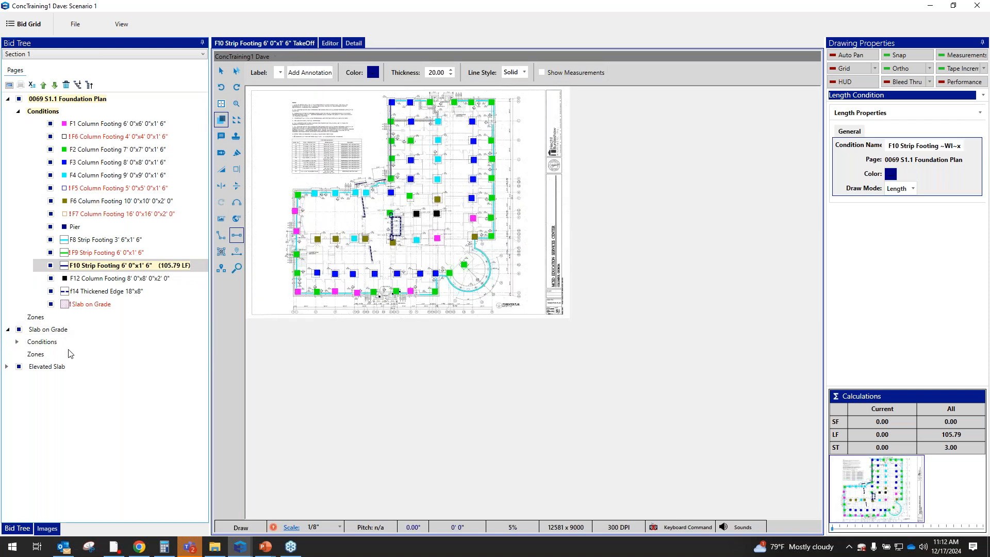
click(17, 342)
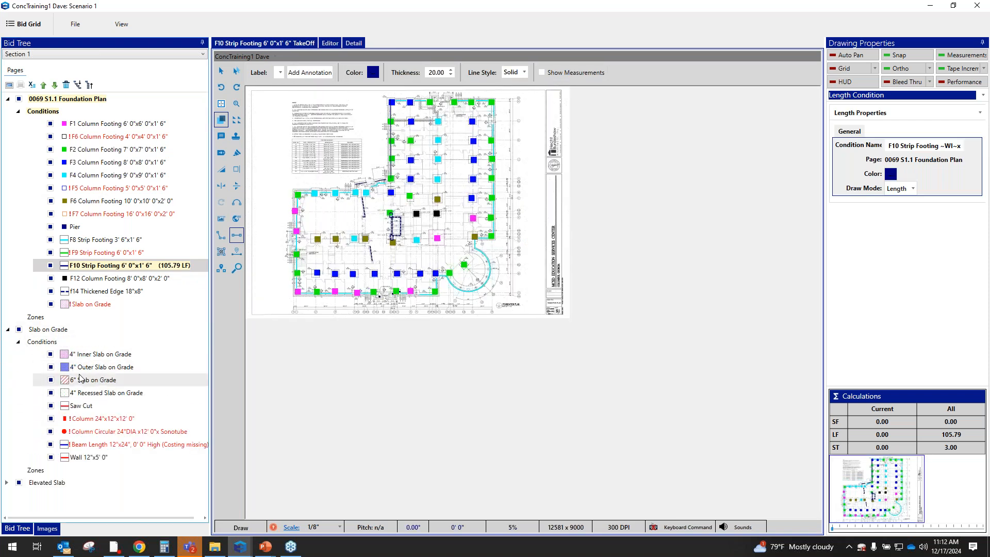
click(103, 356)
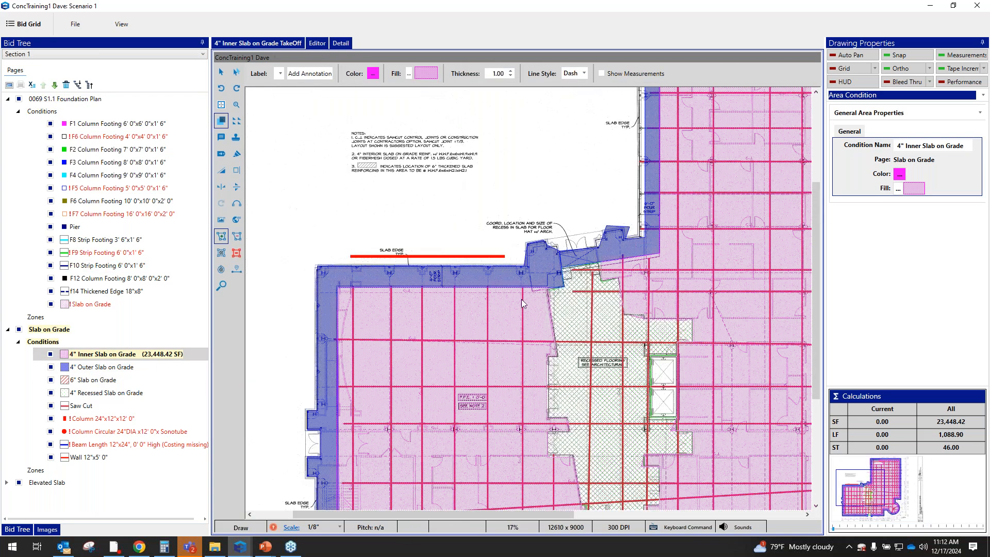
scroll(436, 273, up, 1)
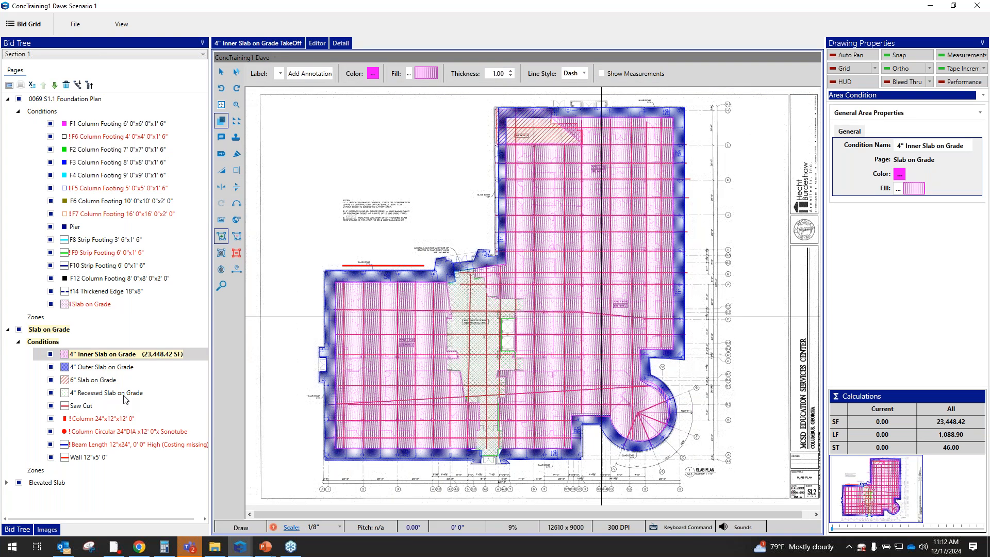
click(92, 407)
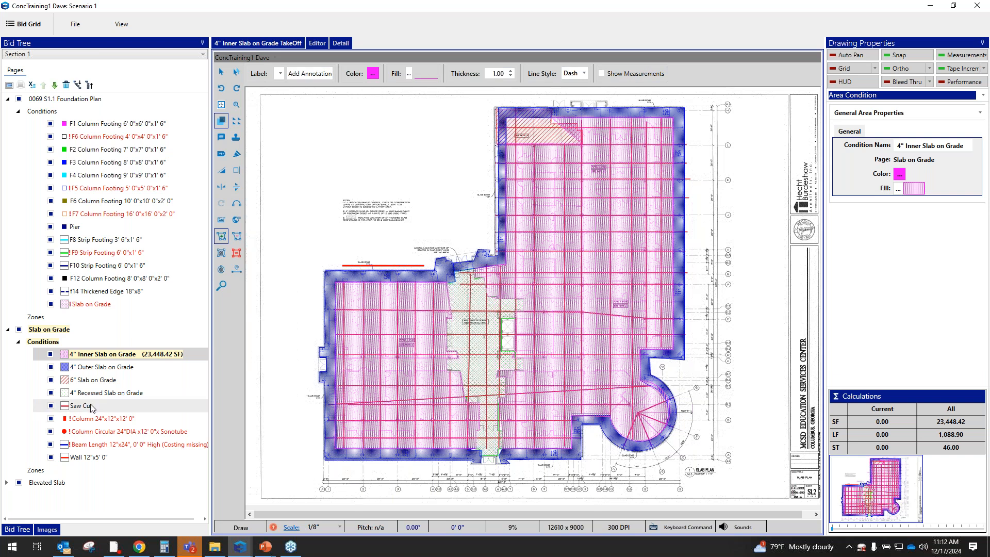
click(94, 394)
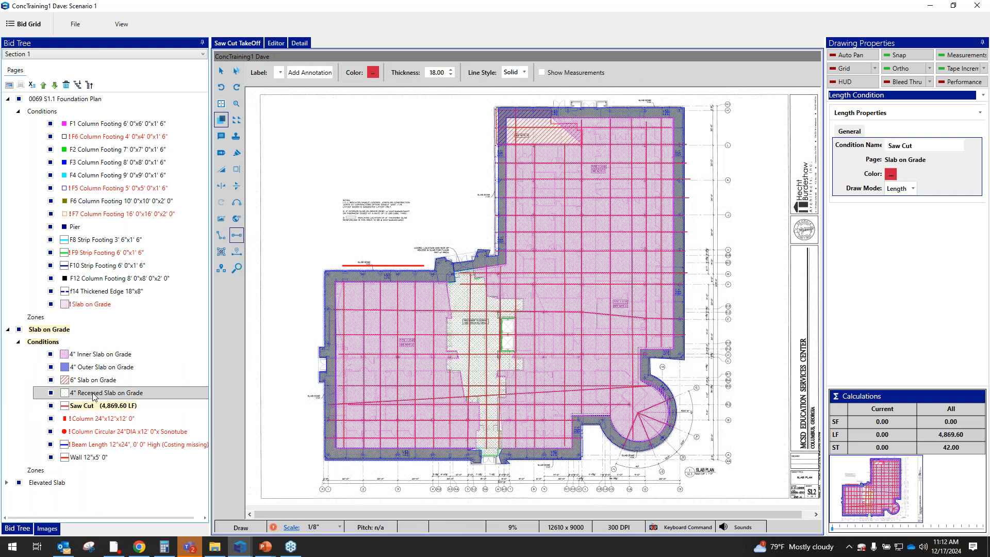
click(107, 377)
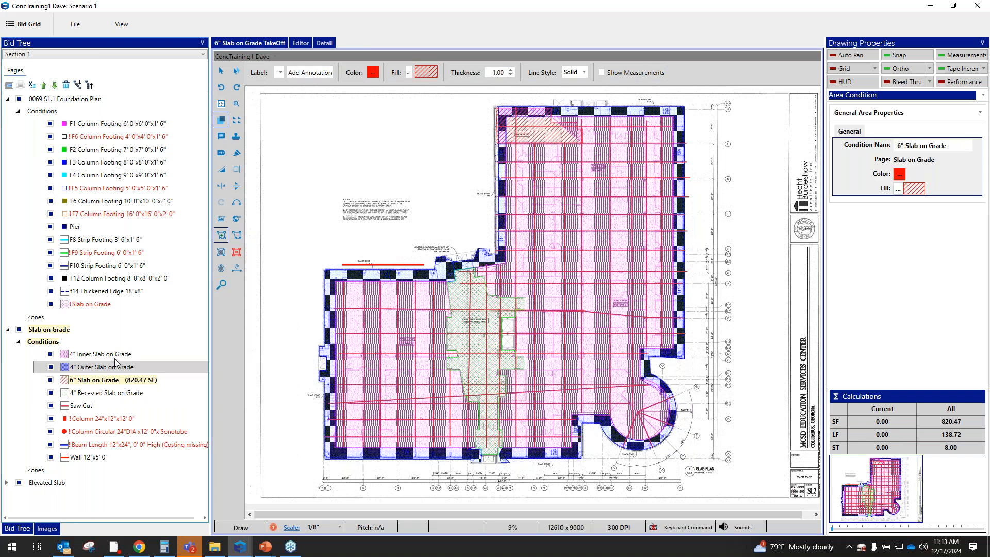
click(115, 363)
Minimize the takeoff window to return to the Slab on Grade conditions, and open the scenario's material pricing screen
drag(718, 8, 494, 71)
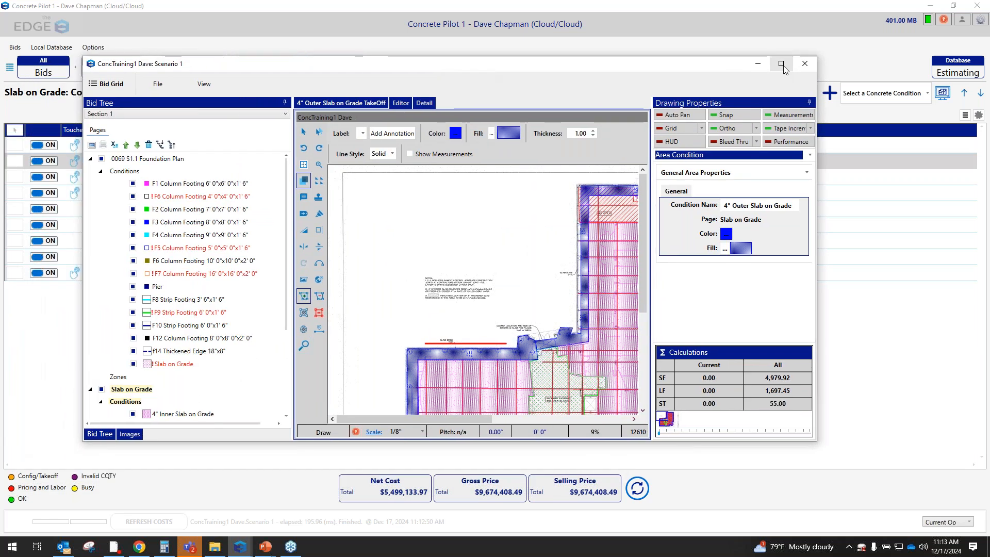
click(783, 64)
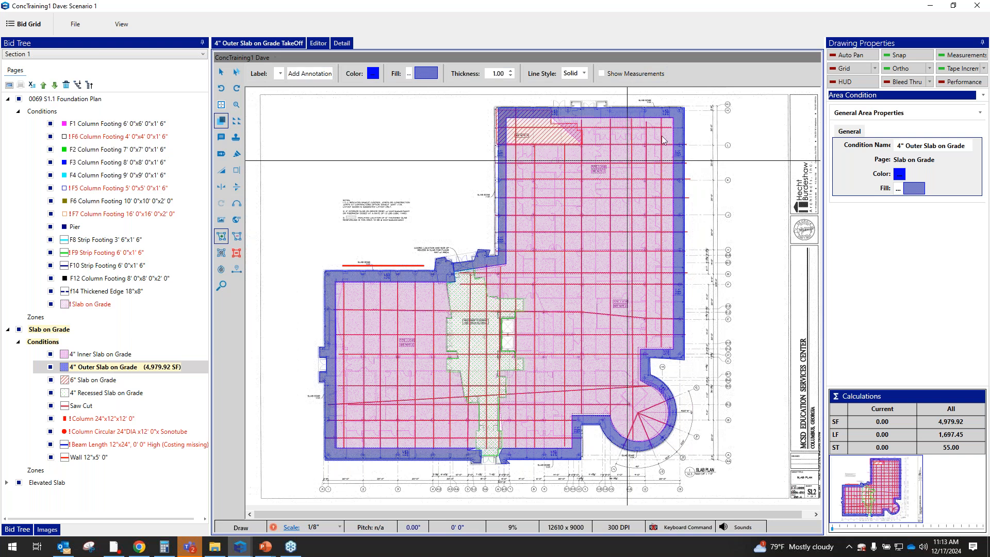
click(929, 6)
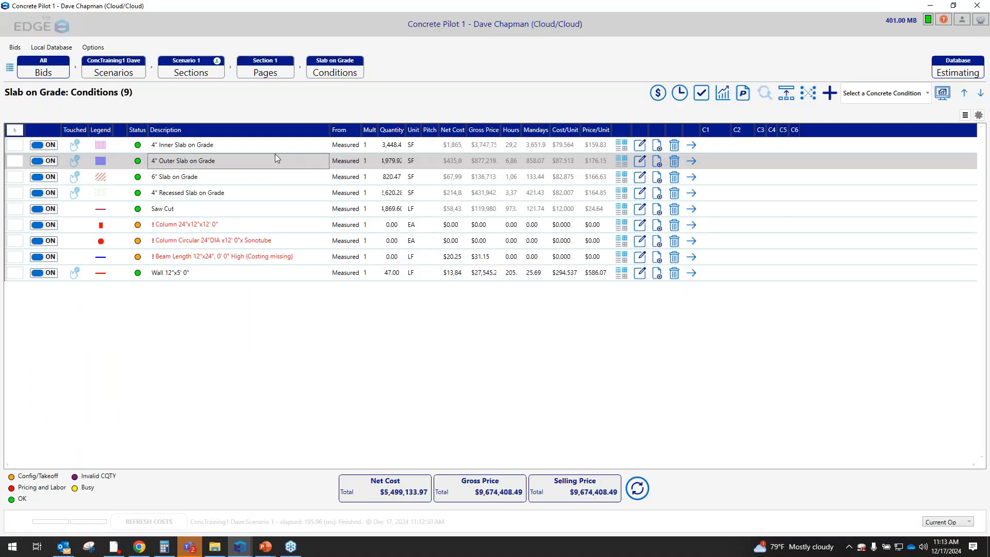
click(662, 95)
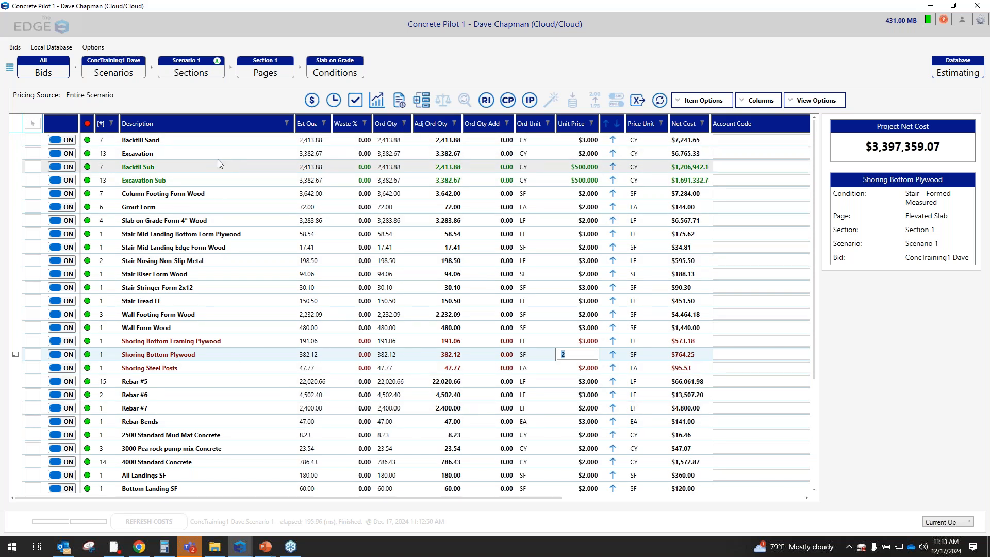
Set the unit price of the Stair Tread LF material to $4
click(591, 301)
text(4)
key(Return)
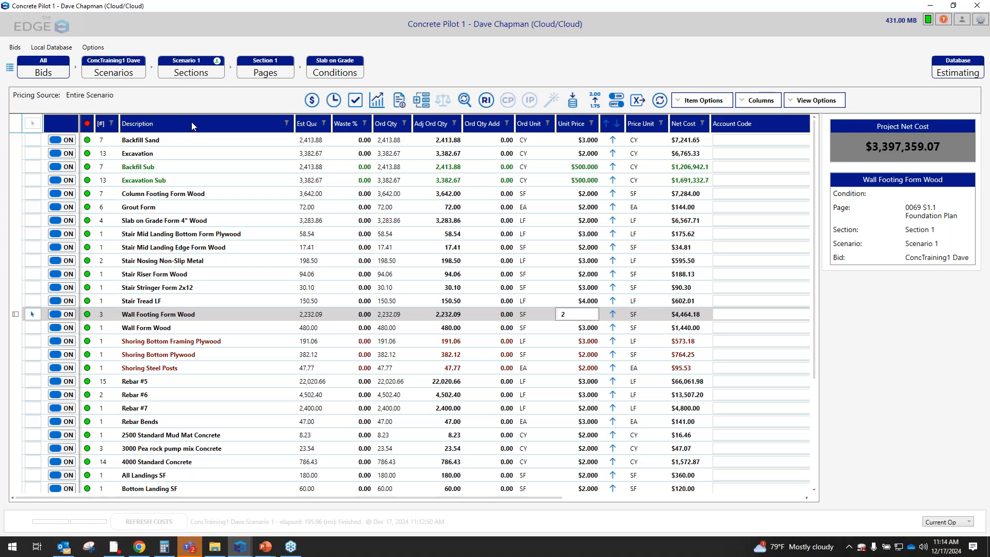
Clear the item selection and look through the material pricing list
click(33, 124)
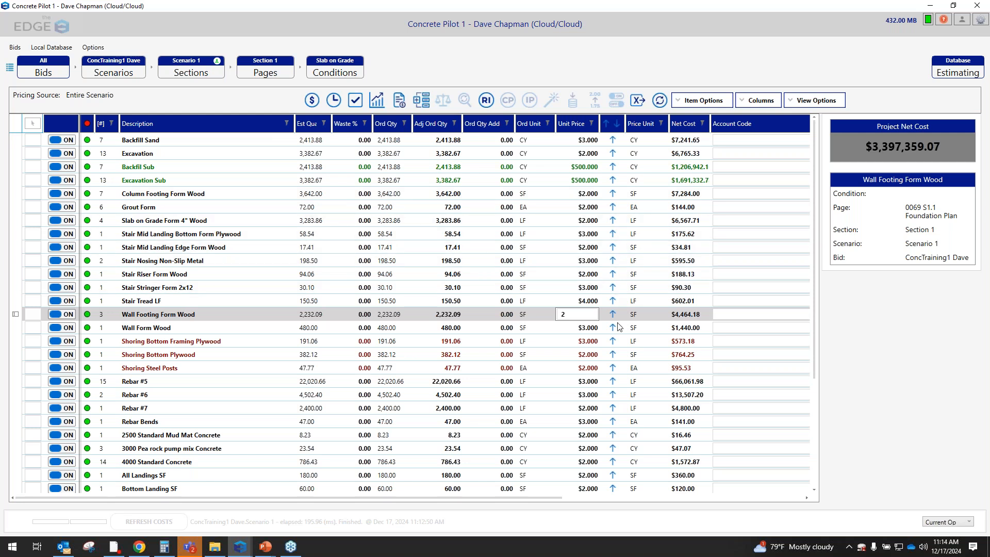
scroll(262, 334, down, 3)
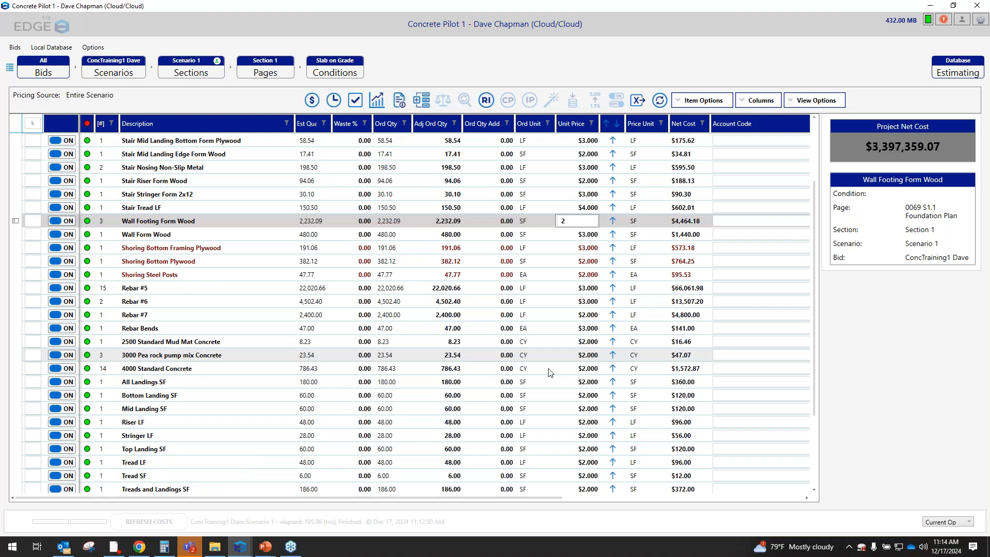
scroll(419, 375, up, 3)
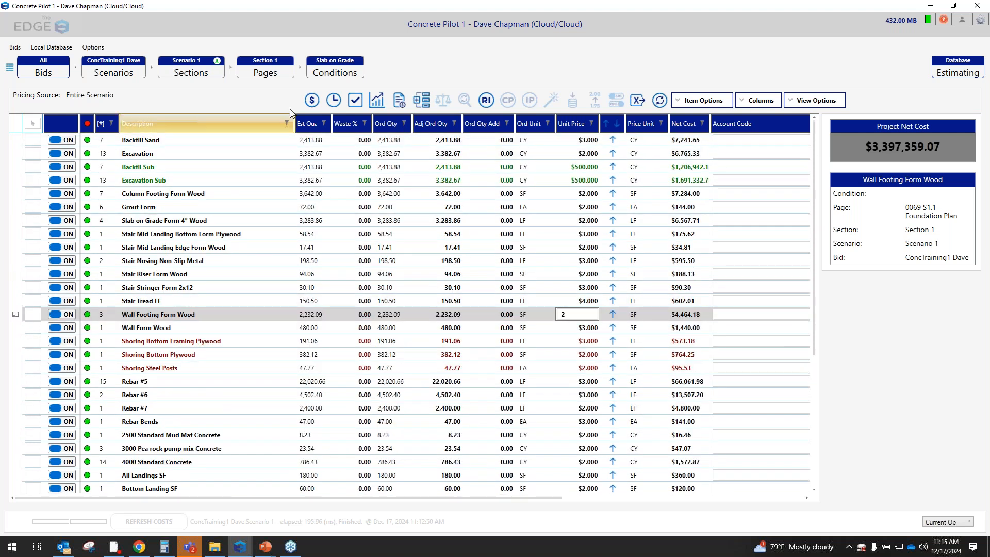
Open the labor screen for the entire scenario and look through its labor items
click(332, 101)
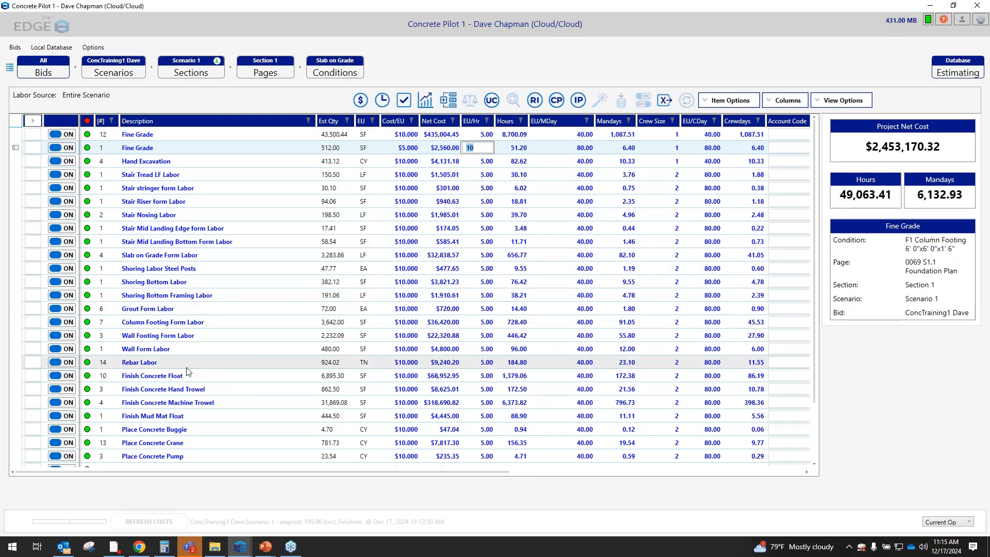
scroll(183, 376, down, 3)
scroll(184, 376, up, 1)
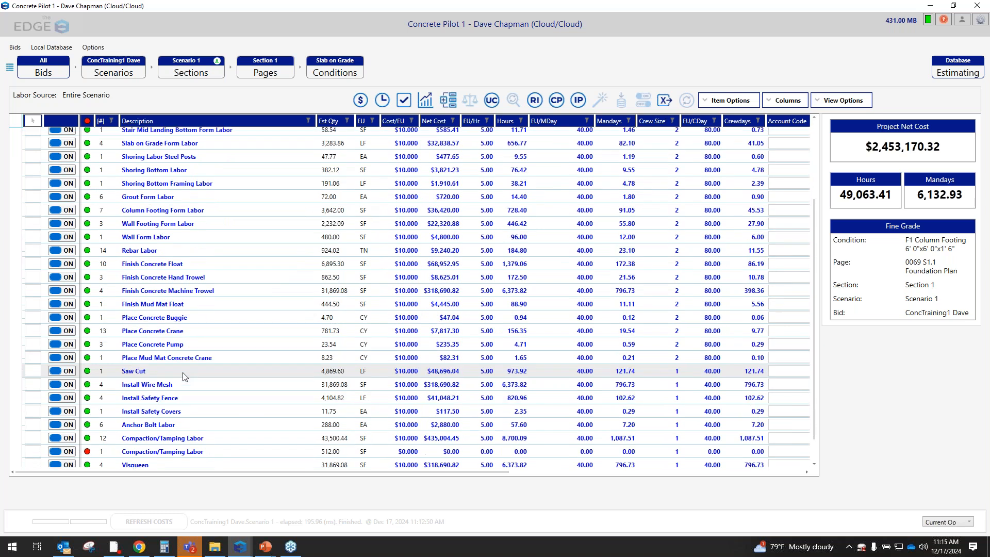
scroll(183, 377, up, 3)
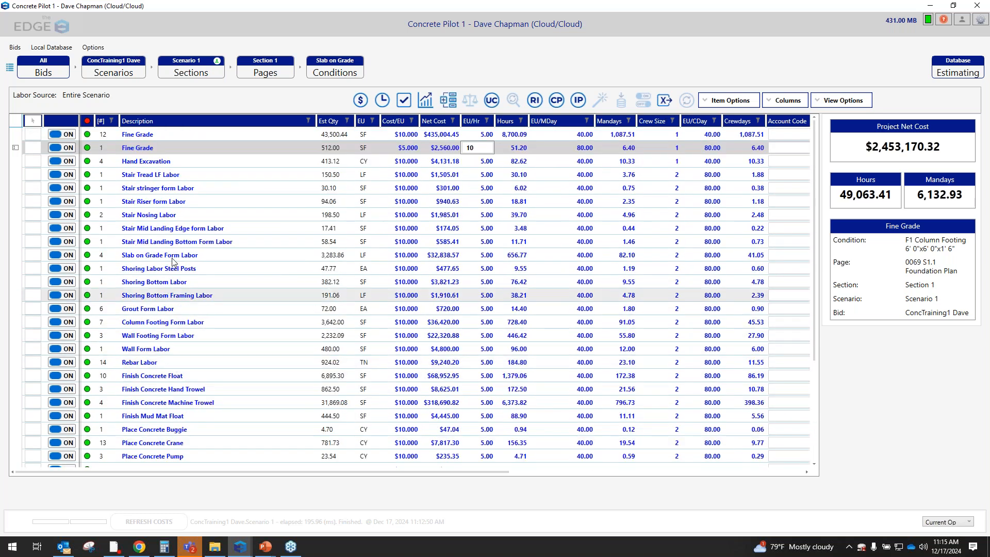
Set the production rate of Stair stringer form Labor to 35 estimating units per manday
click(185, 190)
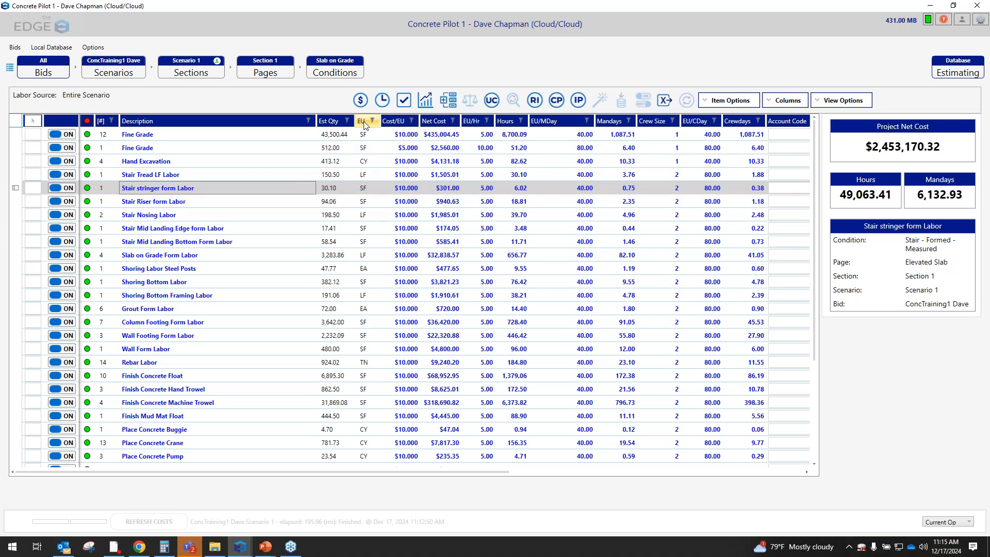
click(487, 188)
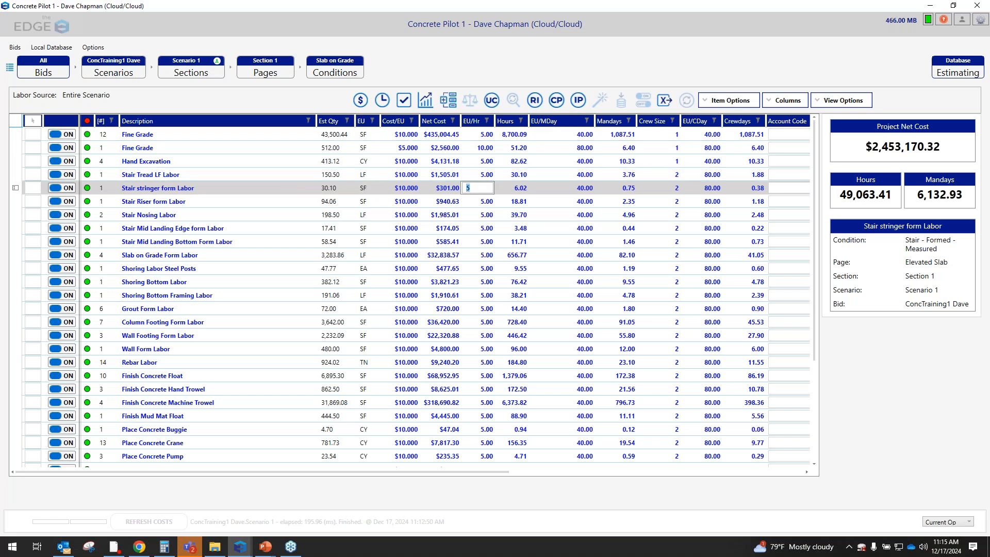
click(579, 188)
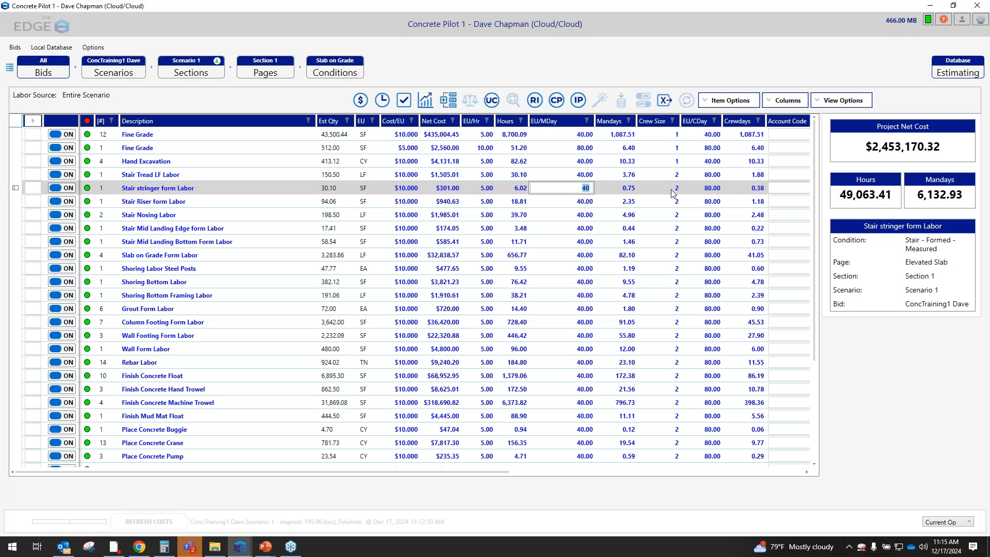
click(714, 191)
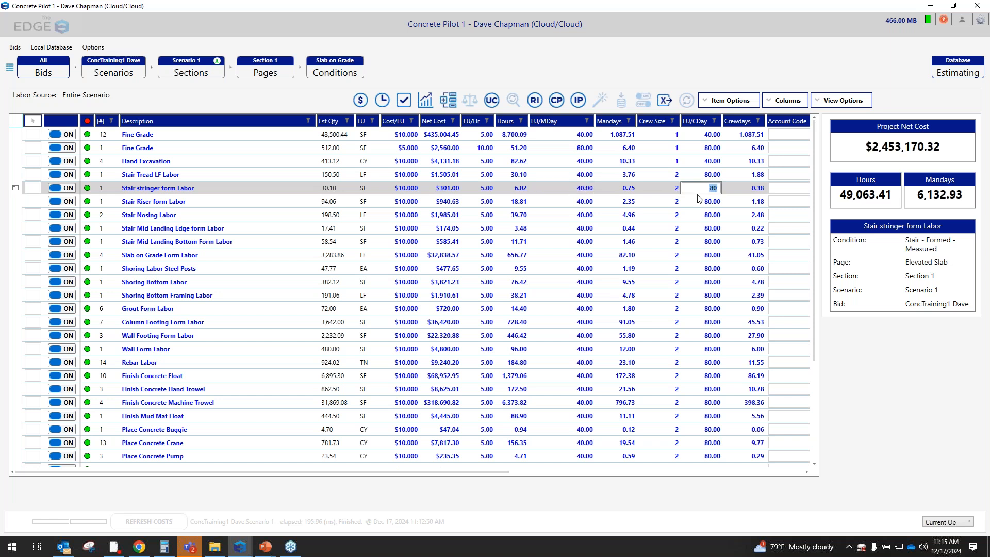
click(586, 191)
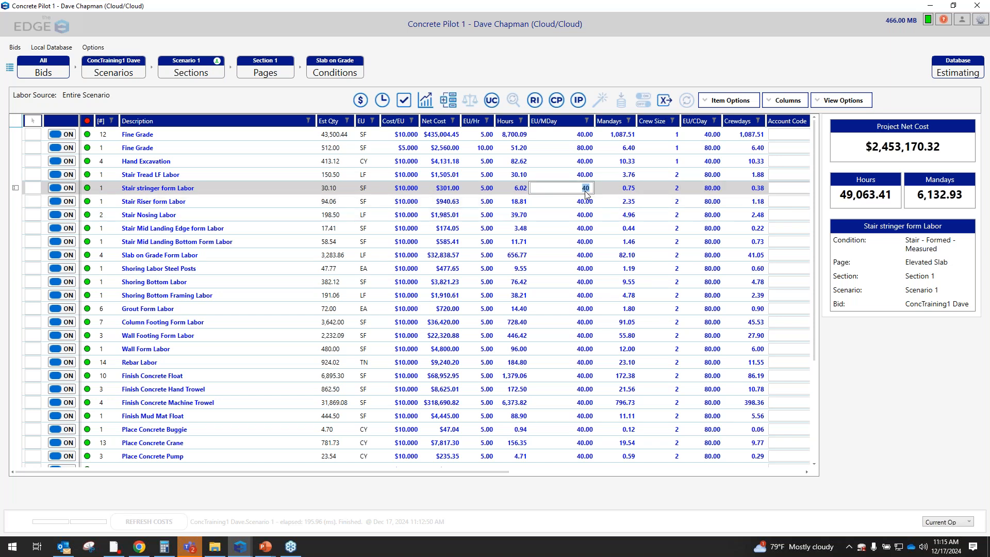
text(35)
key(Return)
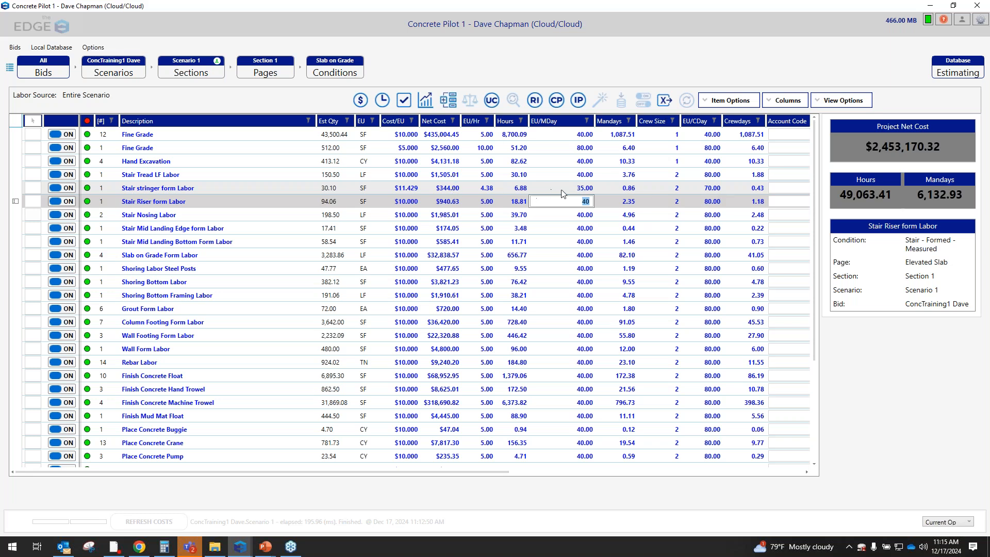
Set the cost per estimating unit of Stair stringer form Labor to $12
click(409, 189)
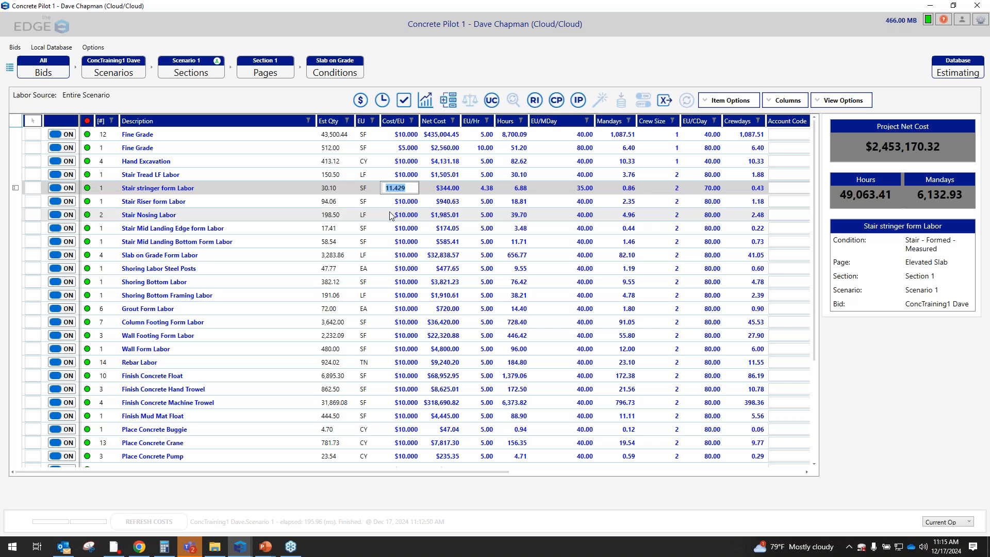
text(12)
key(Return)
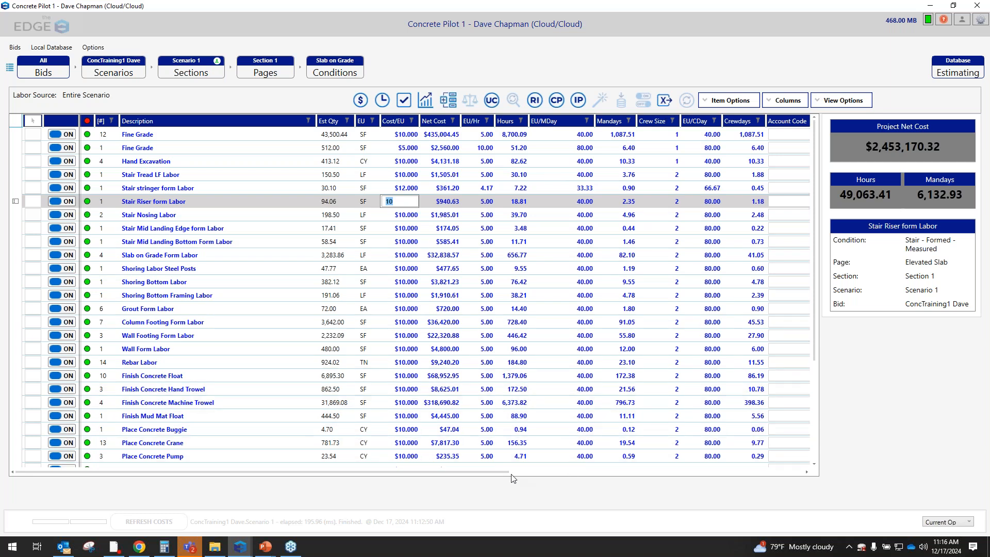
Look through the labor items' account code and production columns and open the pricing recap for the entire scenario
scroll(515, 480, right, 5)
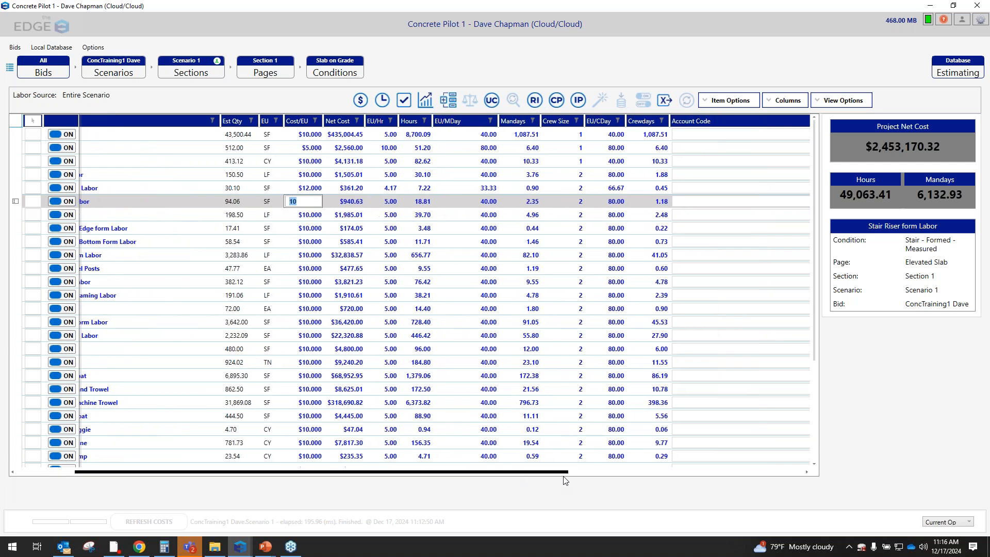
scroll(652, 486, right, 3)
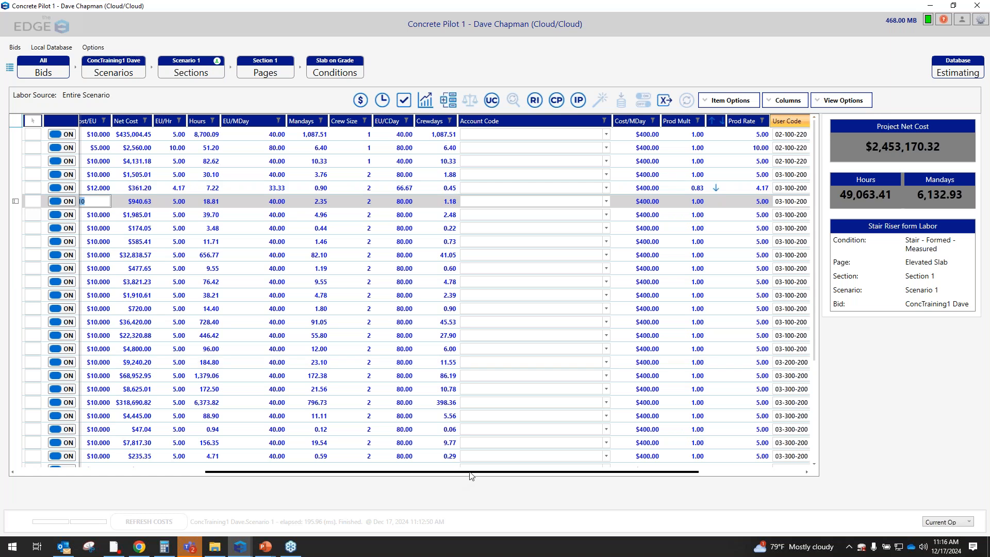
drag(448, 476, 60, 480)
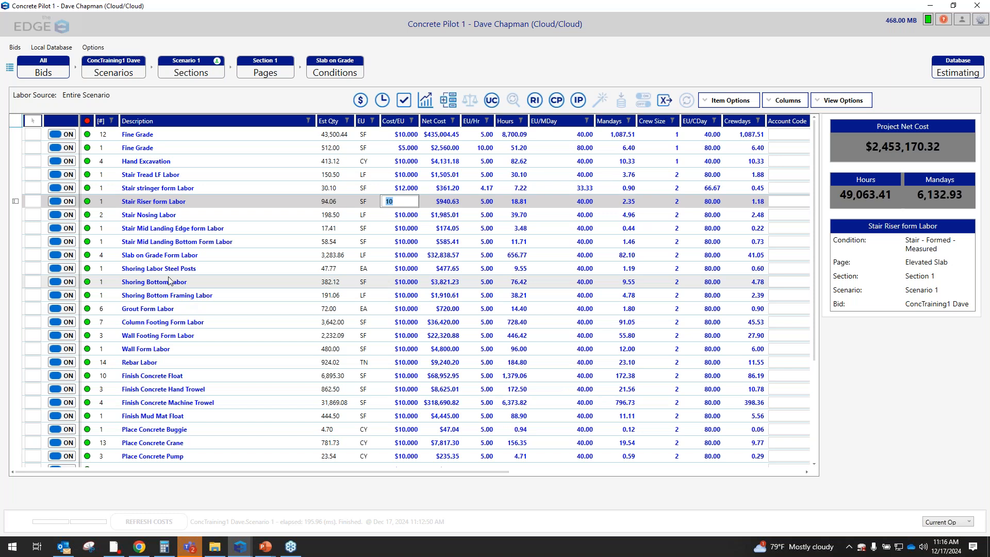
click(405, 101)
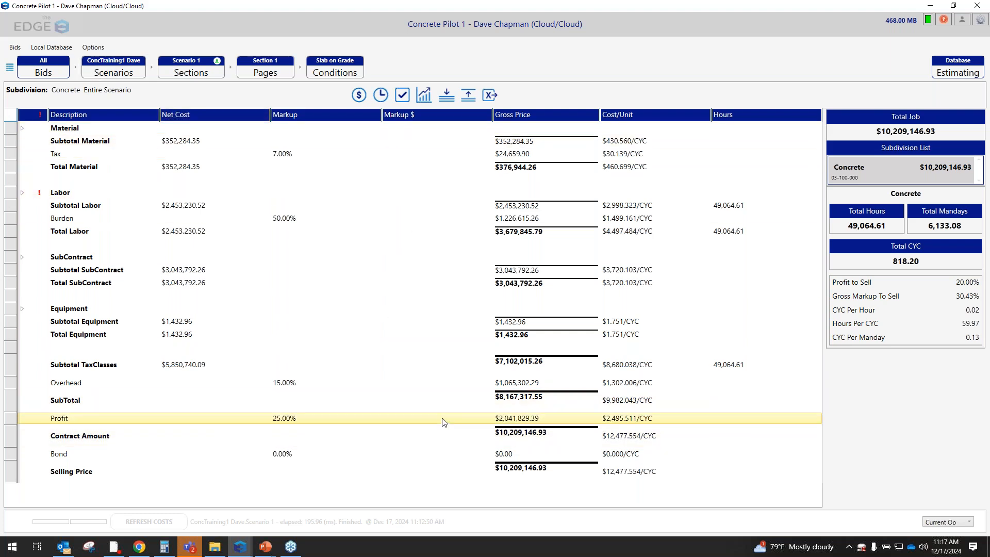
Open the list of all reports and run the Stocking Report for the scenario
click(424, 95)
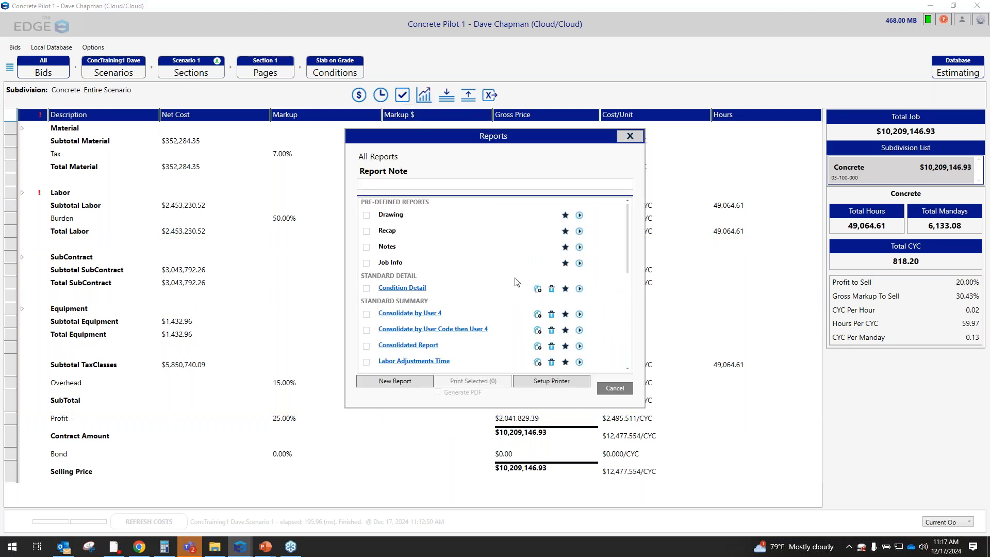
scroll(535, 303, down, 1)
scroll(537, 304, down, 1)
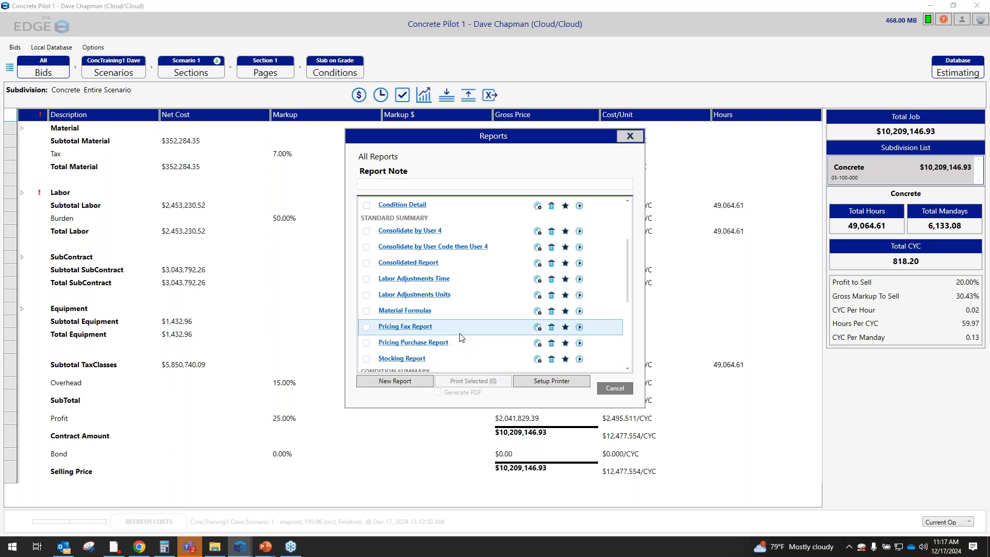
click(582, 361)
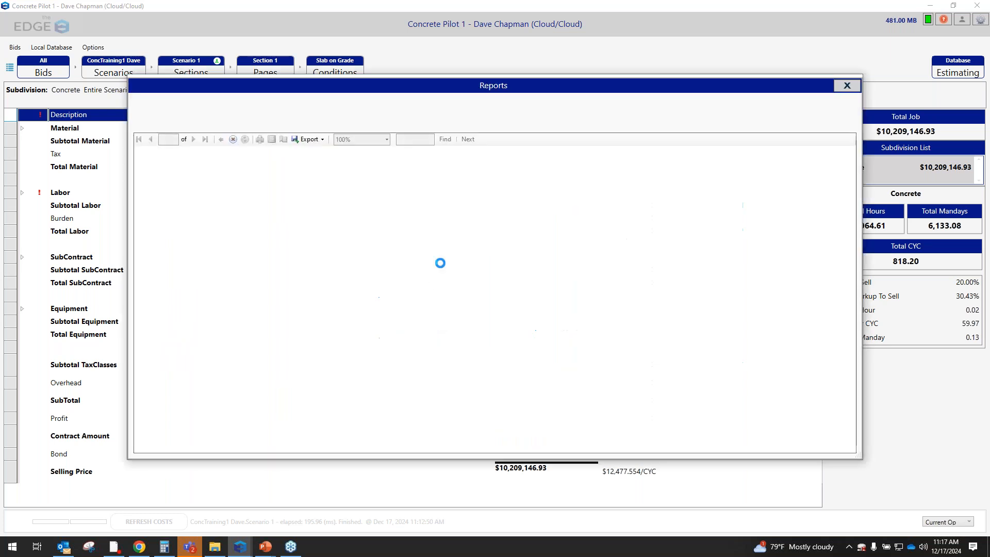
View the export formats available for the Stocking Report and close the report and the reports list
click(324, 140)
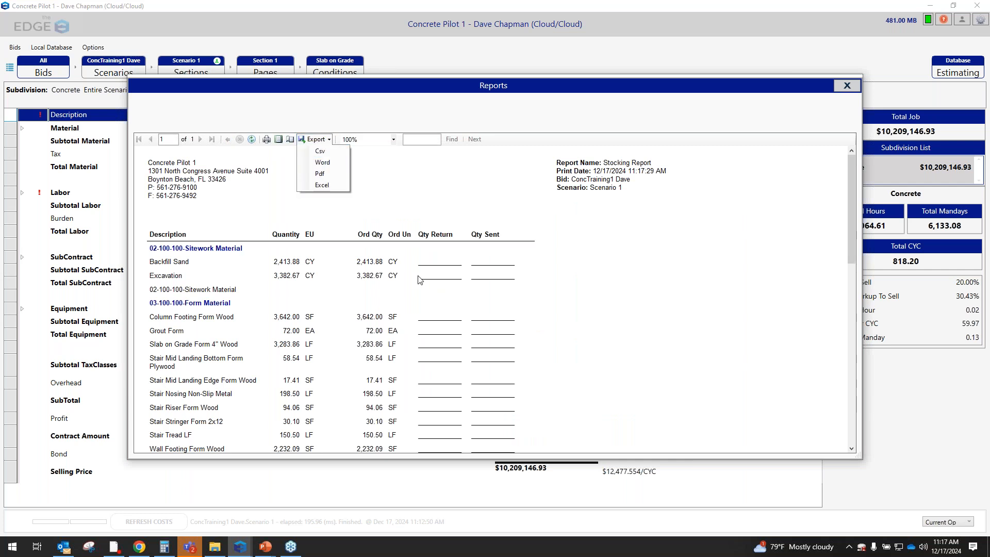
click(845, 85)
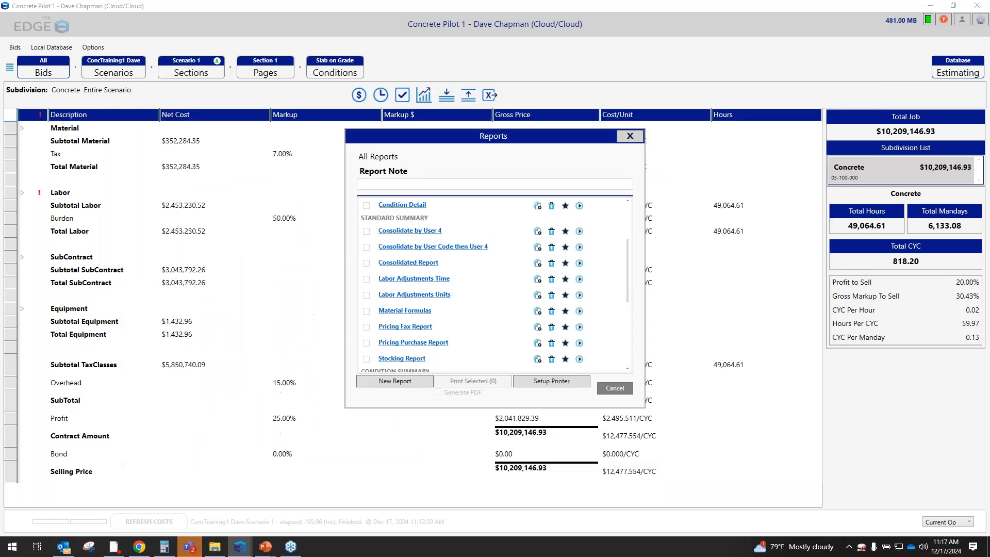
click(635, 138)
Switch to the Estimating Edge Portal in Chrome and open the scenarios of The Edge Construction bid from the Bids Manager
click(140, 549)
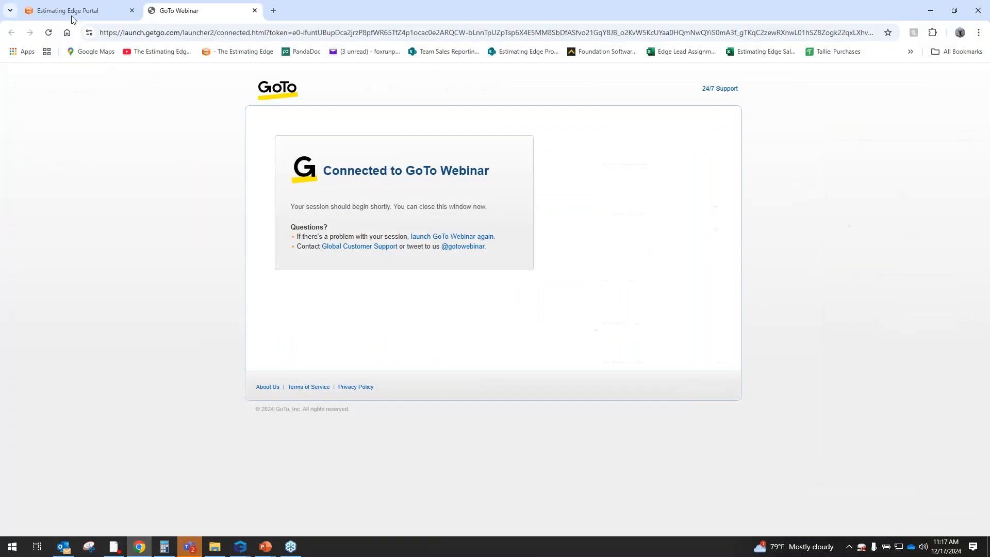
click(75, 12)
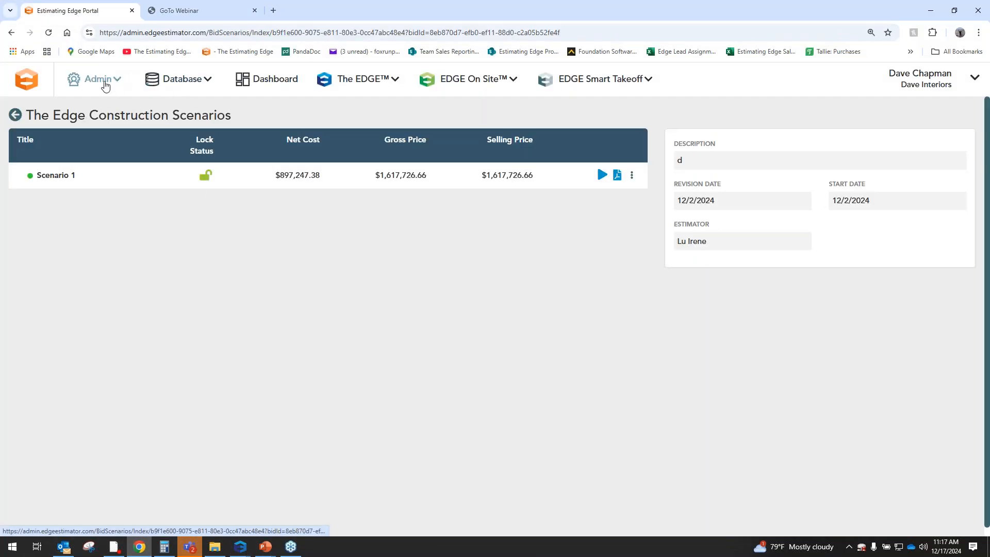
click(15, 116)
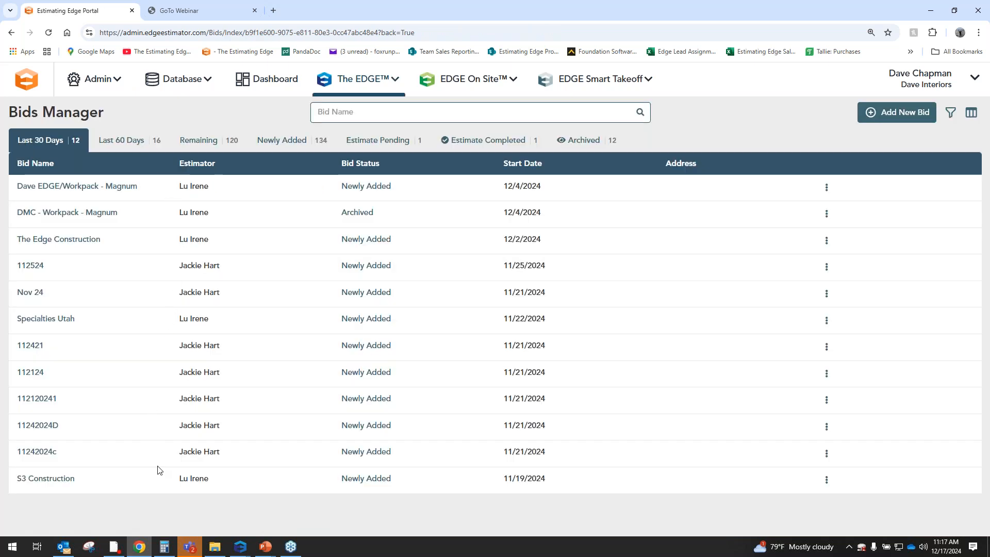
click(80, 241)
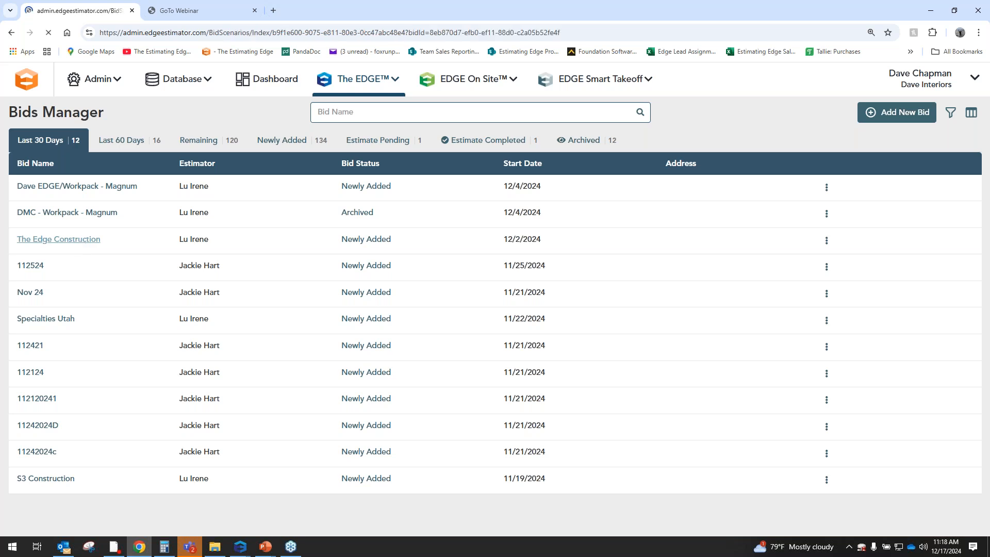
Open the reports for Scenario 1 and look through the common reports in the Reports Manager
click(631, 175)
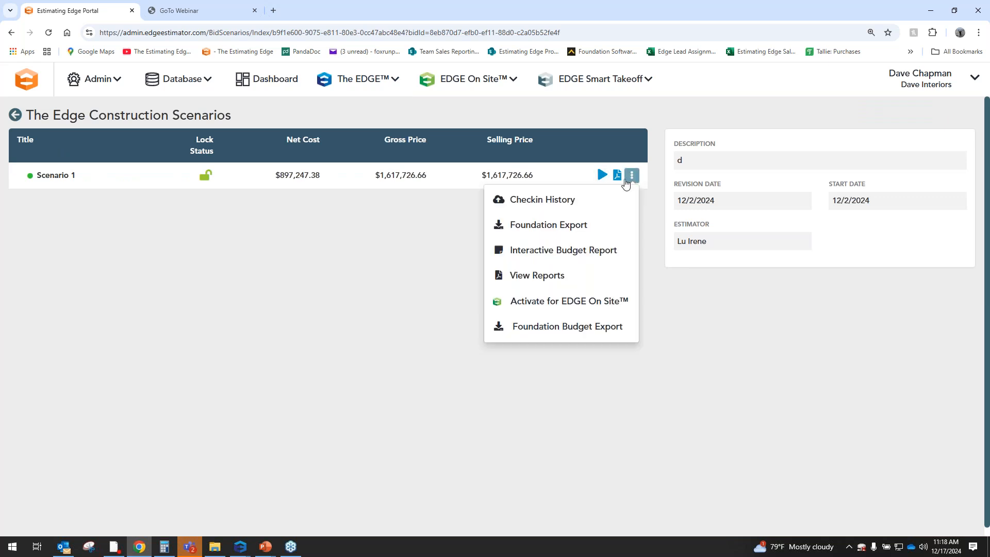
click(537, 275)
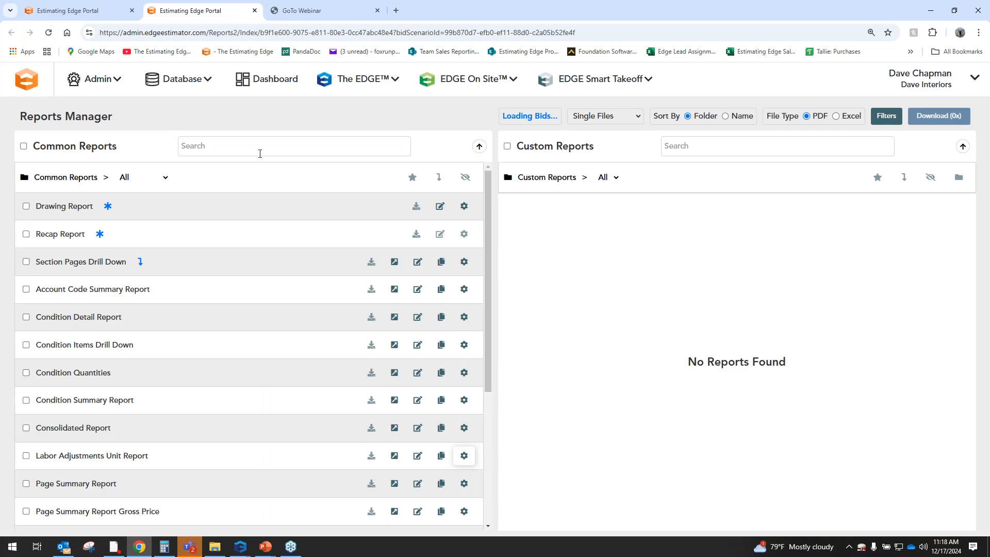
scroll(219, 247, down, 1)
scroll(219, 247, up, 1)
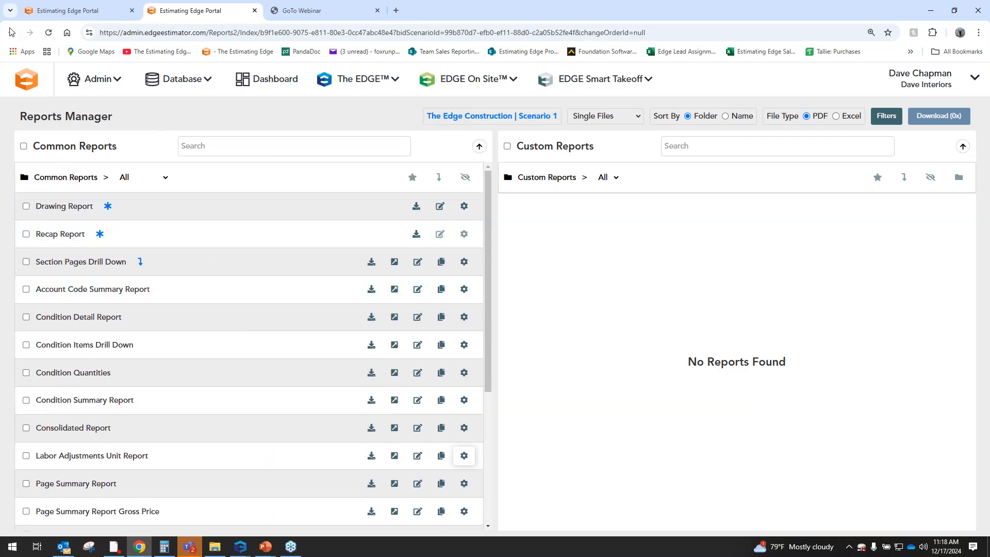
Return to The Edge Construction scenarios and view the actions available for Scenario 1, including Foundation Export
click(93, 14)
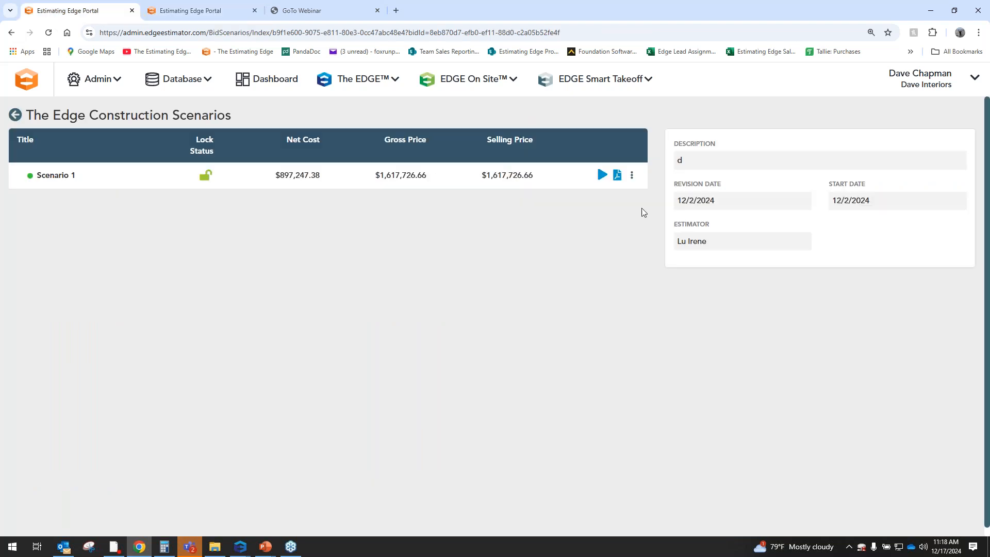
click(632, 176)
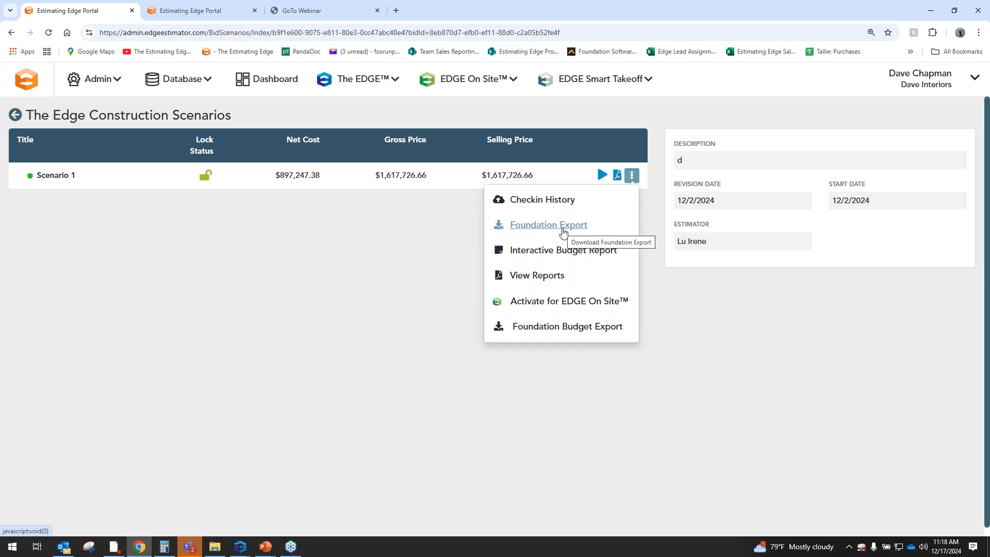
click(342, 238)
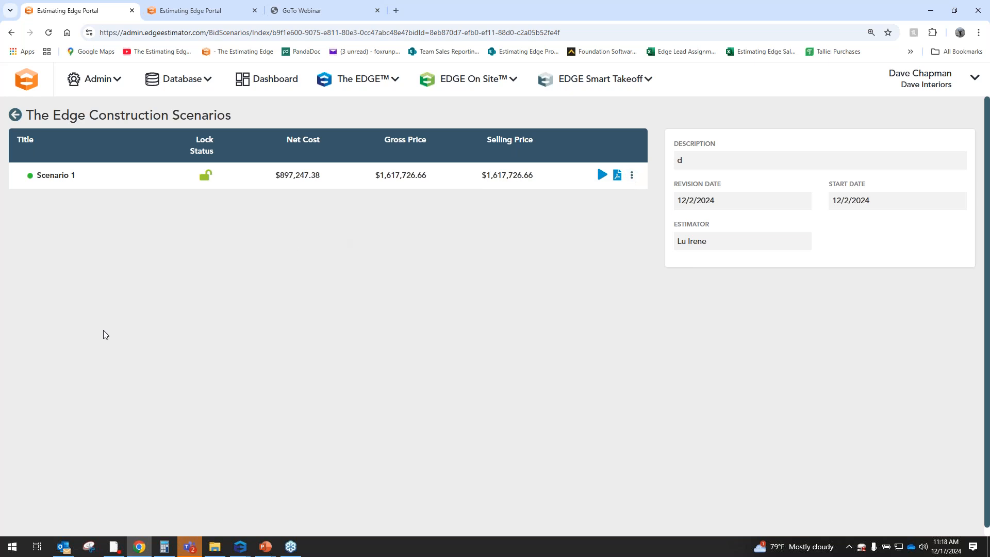
Switch to the PowerPoint presentation and start the slide show from the current slide
key(alt+Tab)
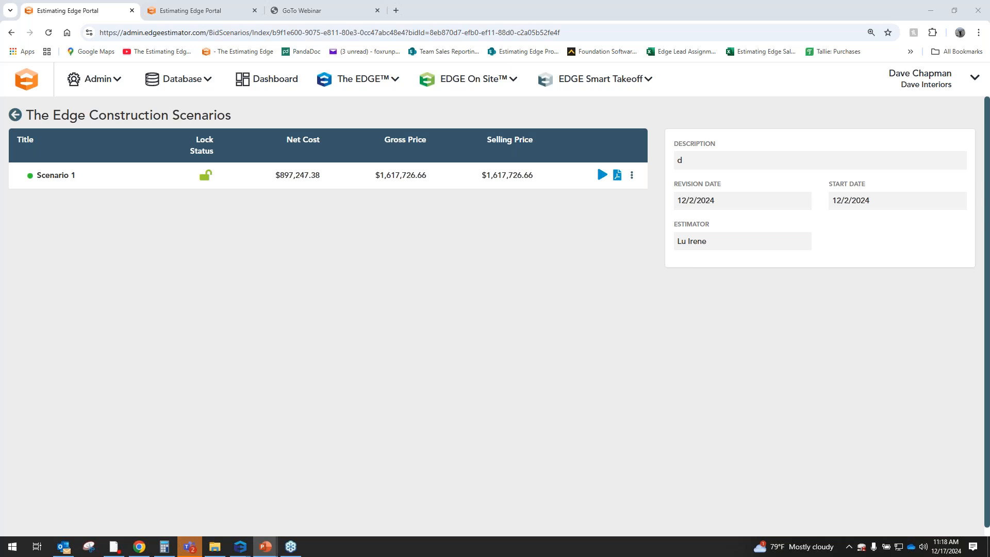
key(shift+F5)
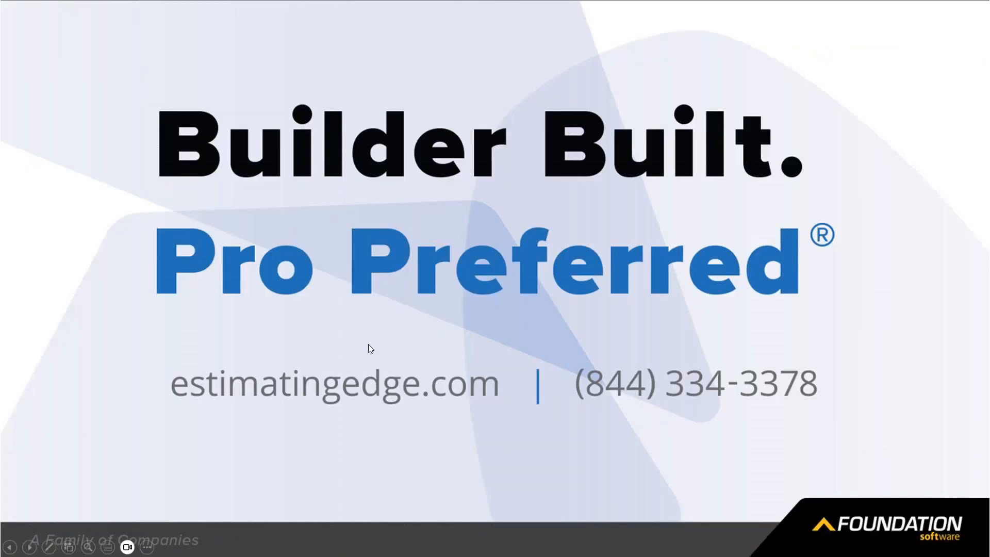